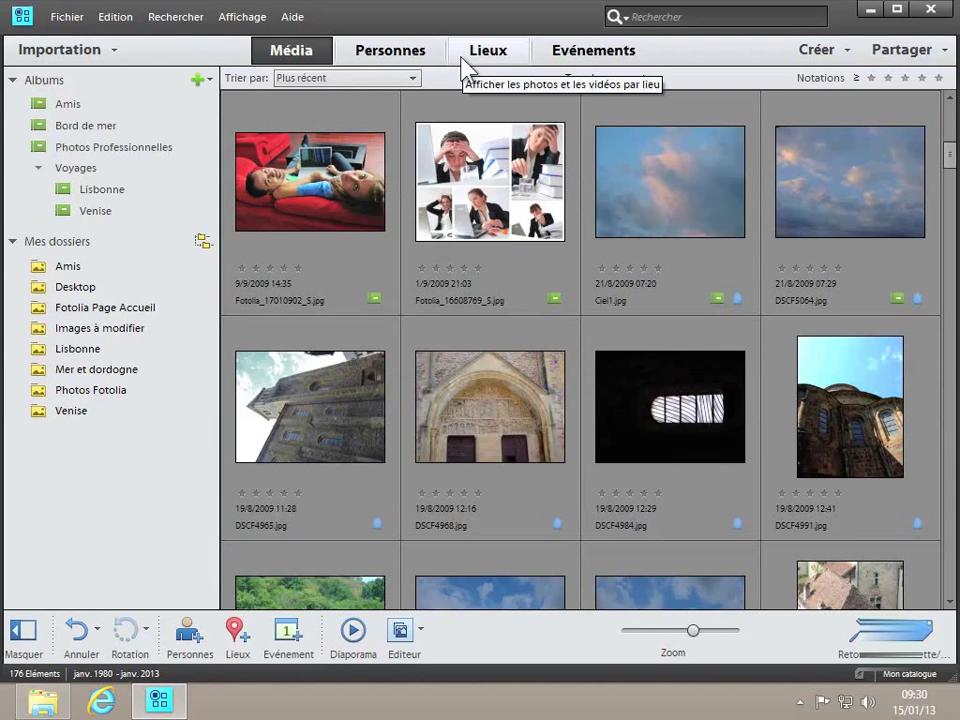
Step: Switch to the Lieux view, which shows the 15 geotagged photos pinned in Portugal and Italy
click(467, 62)
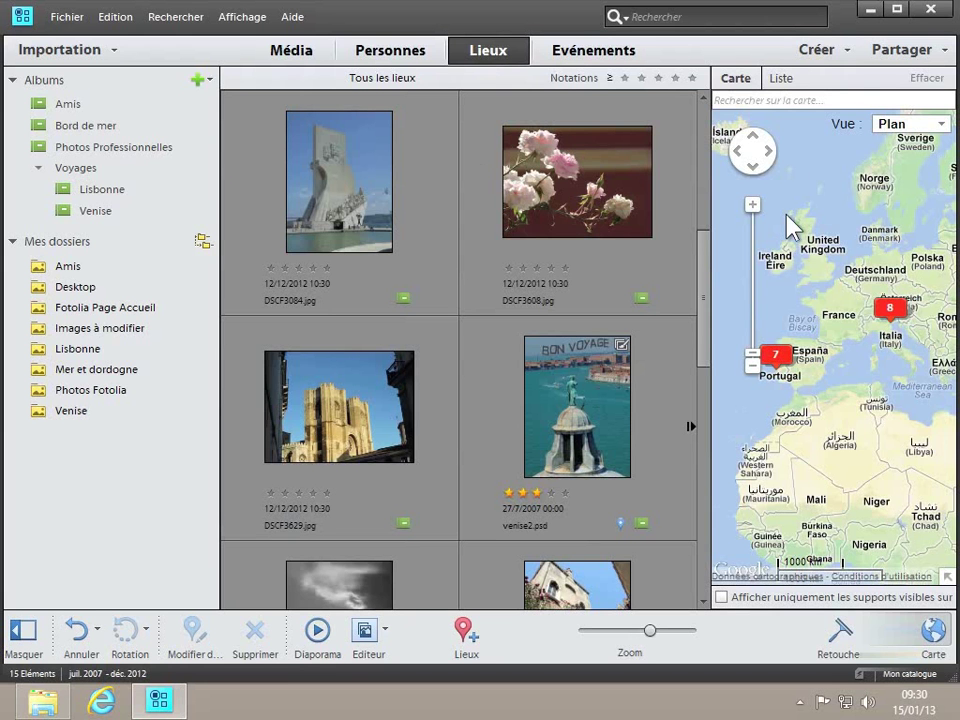
click(932, 636)
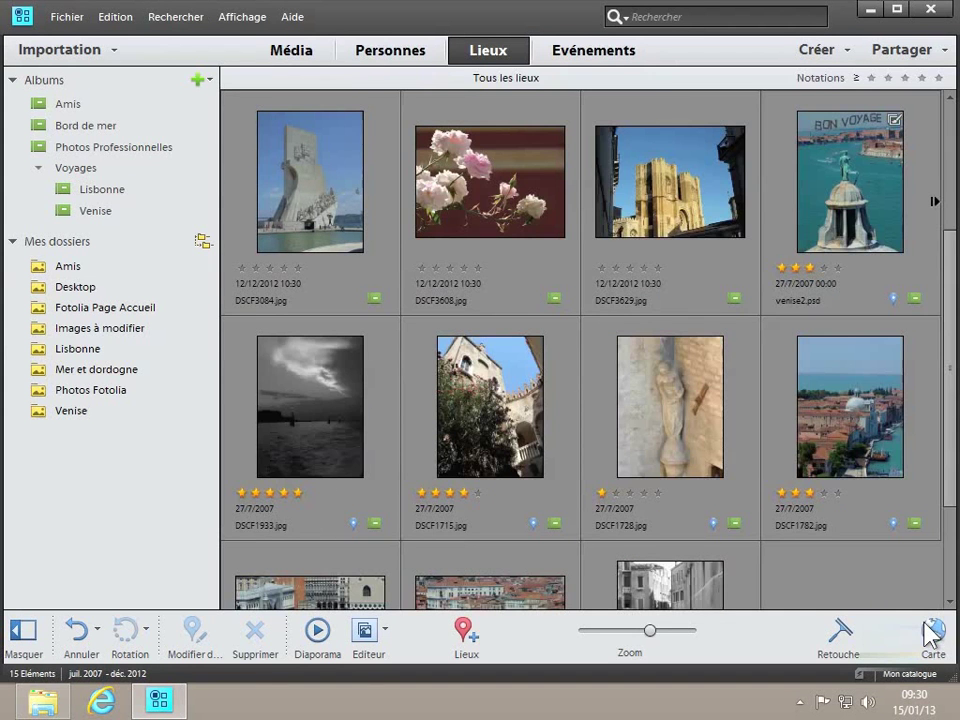
click(932, 636)
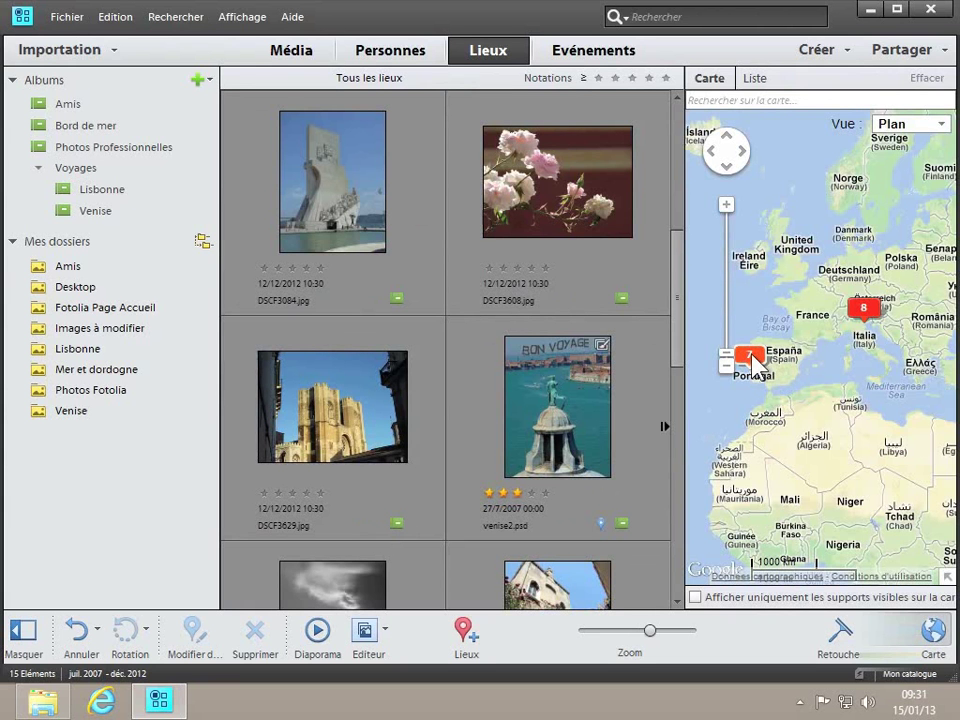
Step: Check the Italy and Portugal pins, then show the details of photo DSCF2807
click(865, 309)
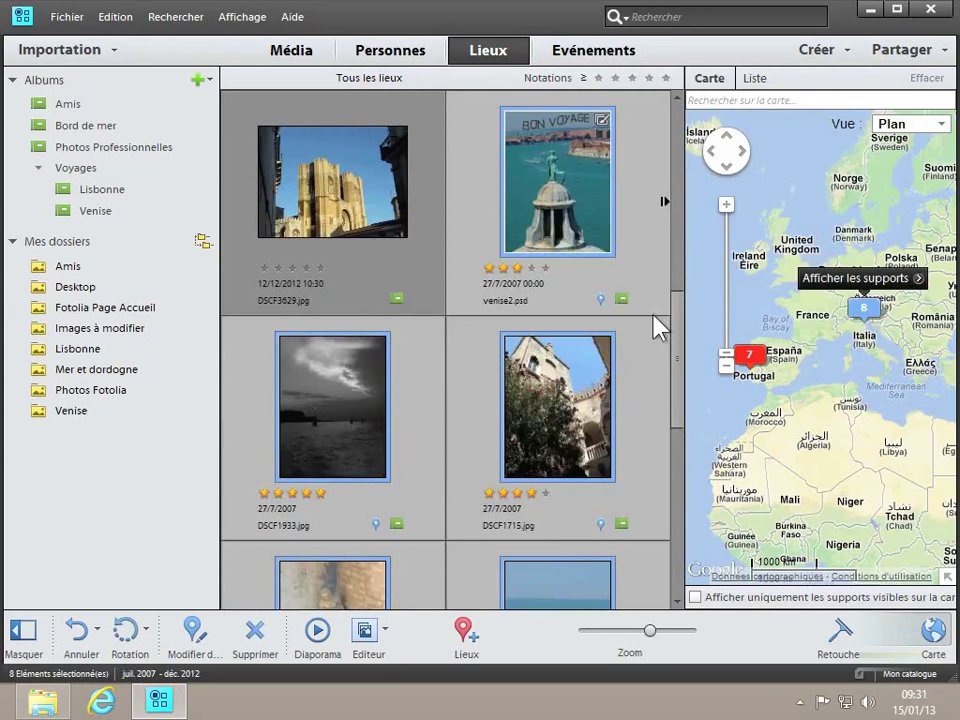
click(749, 356)
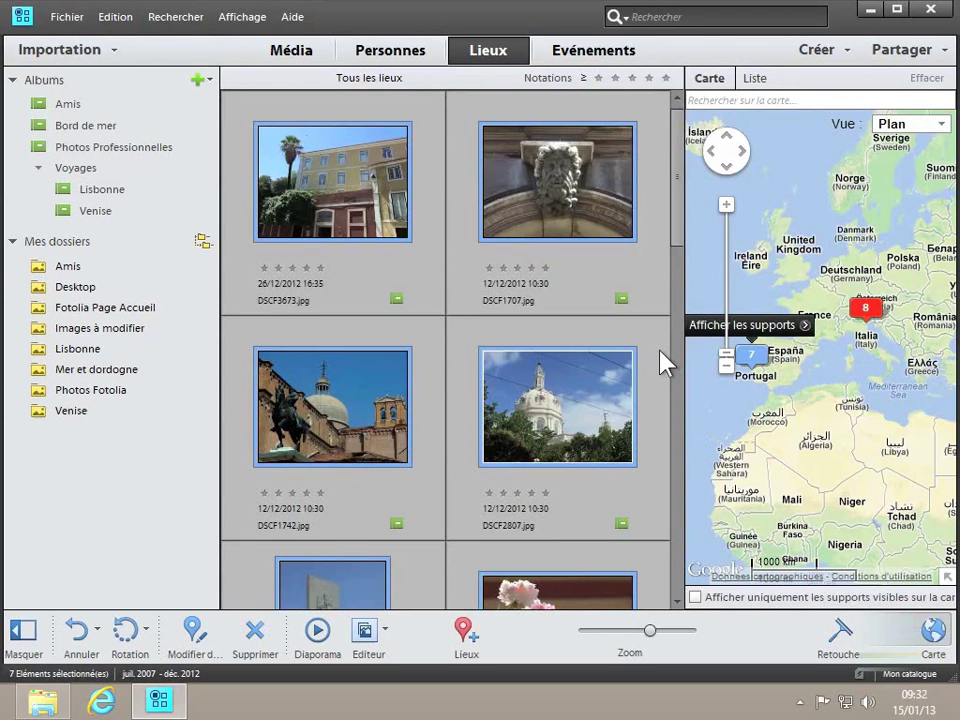
click(594, 375)
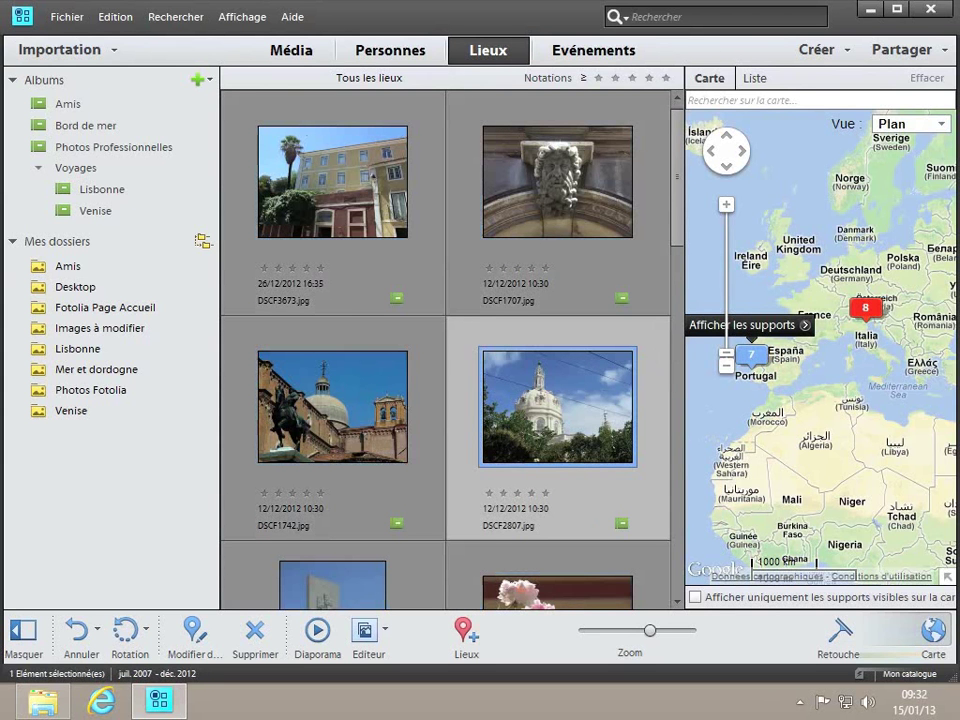
click(880, 632)
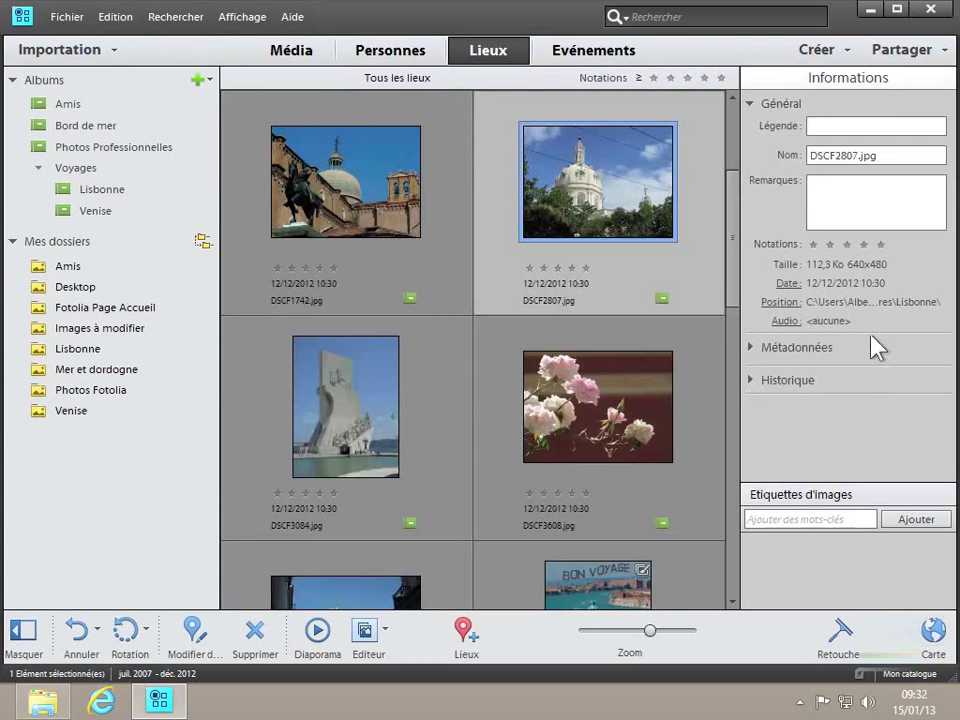
Step: Check DSCF2807's GPS metadata, then go back to the Lisbonne album's seven photos in Média
click(755, 358)
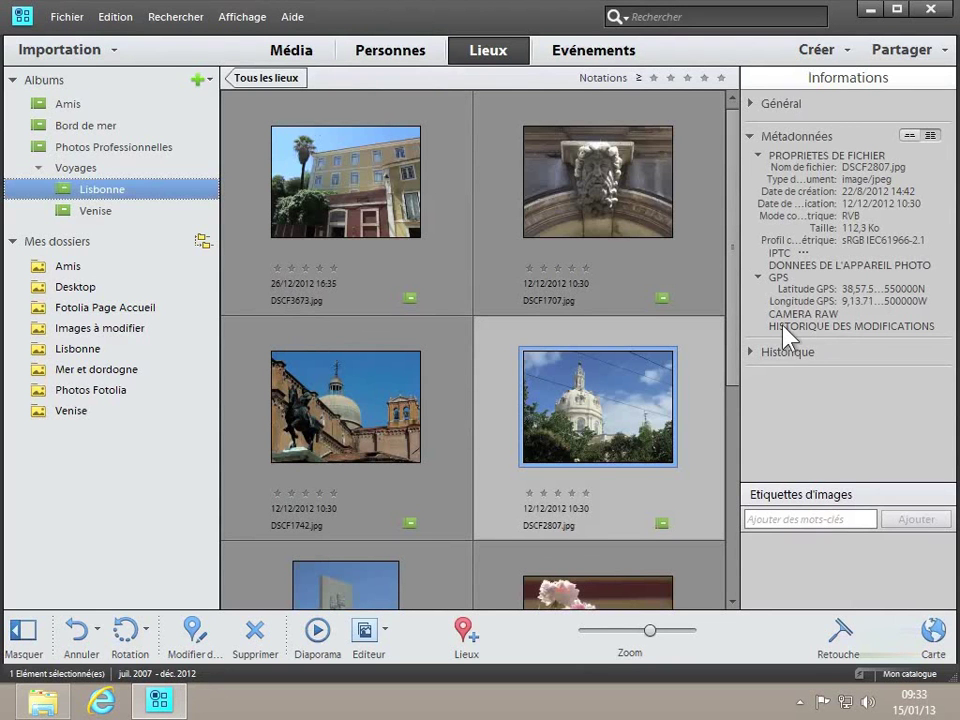
click(298, 55)
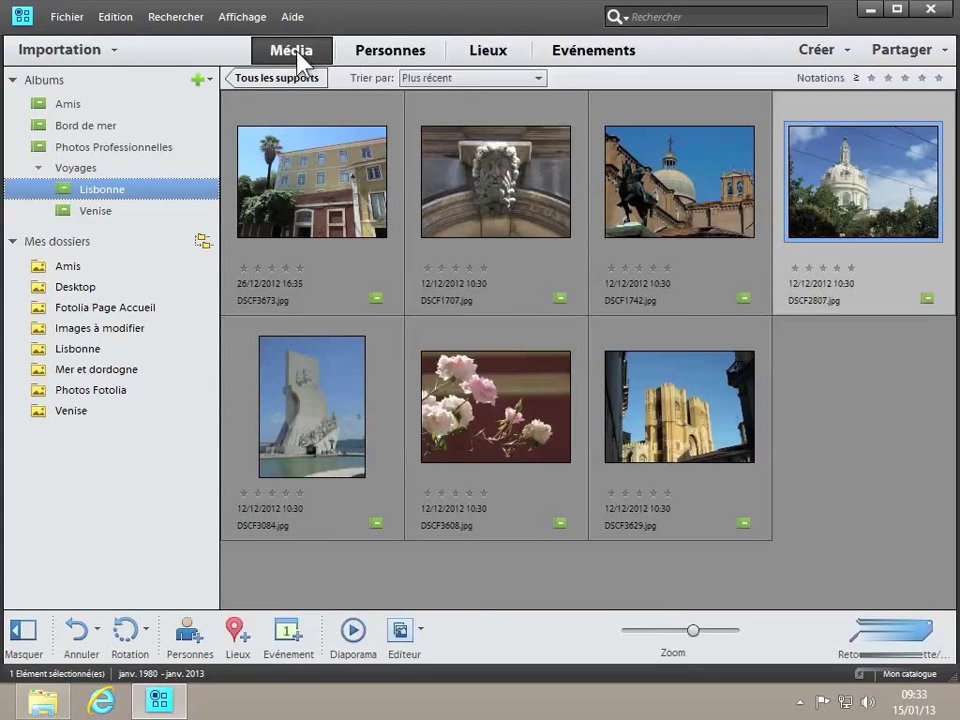
Step: Open the Amis album and select all 84 of its photos
click(66, 106)
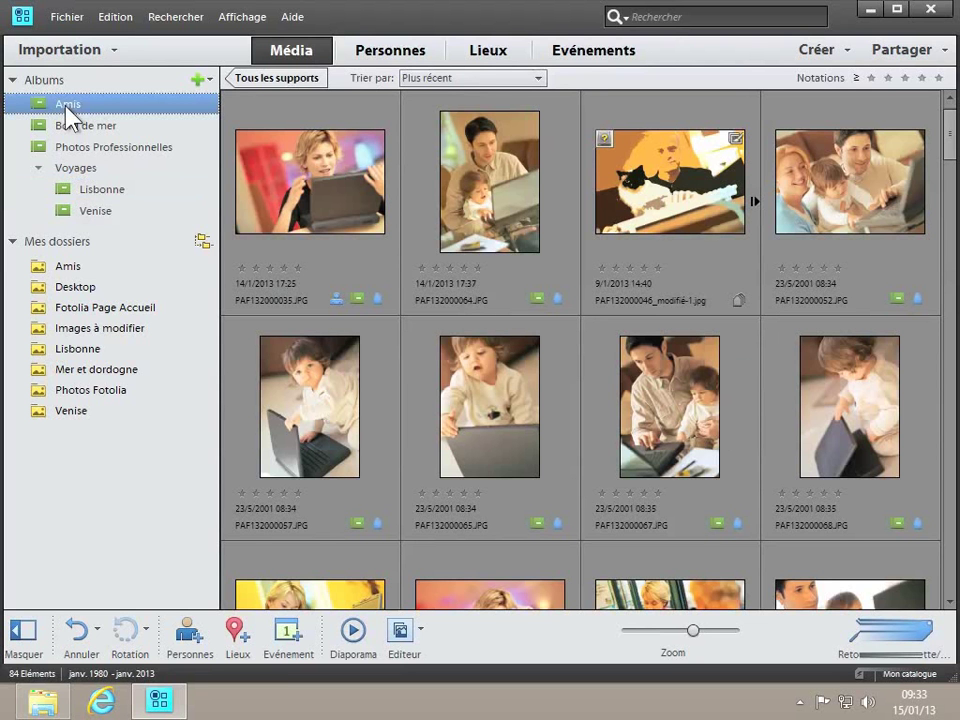
click(305, 157)
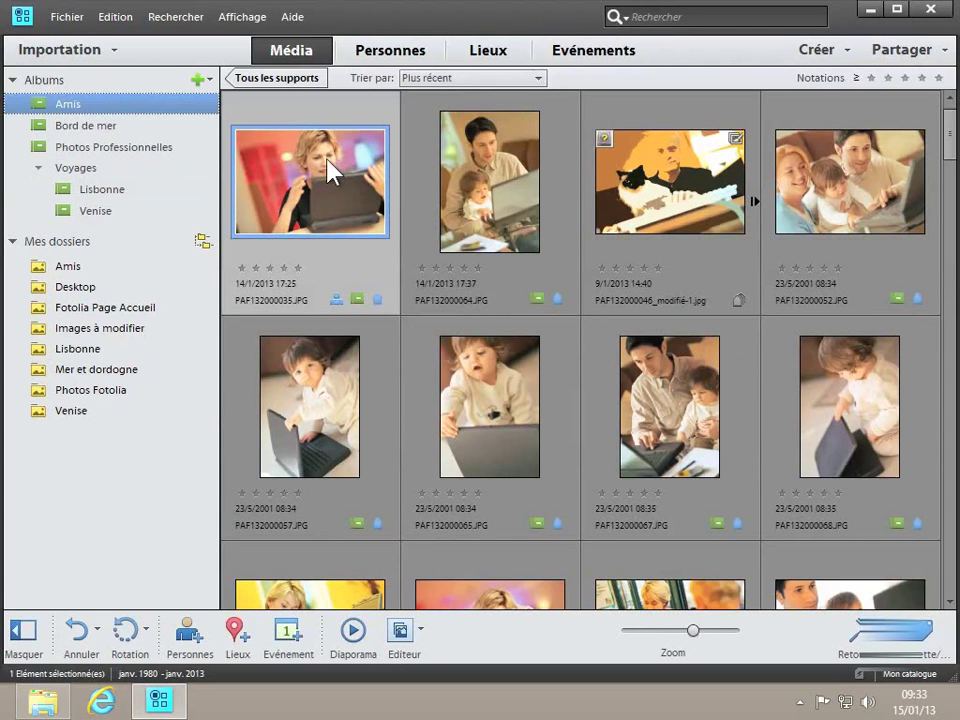
key(ctrl+a)
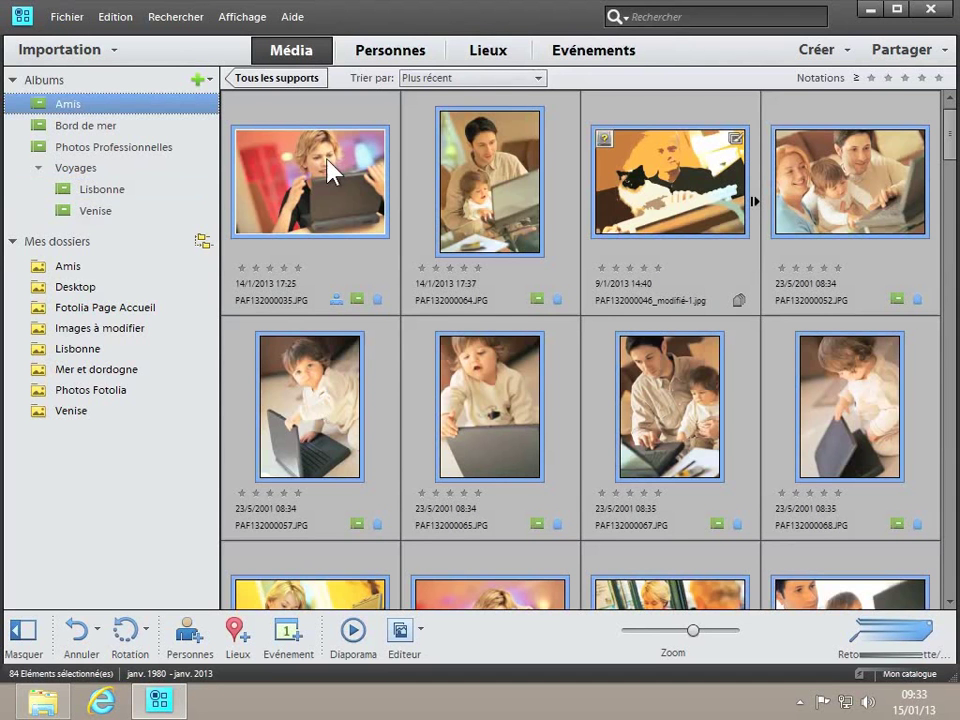
Step: Open the Ajouter des lieux window for the 84 selected Amis photos
click(482, 58)
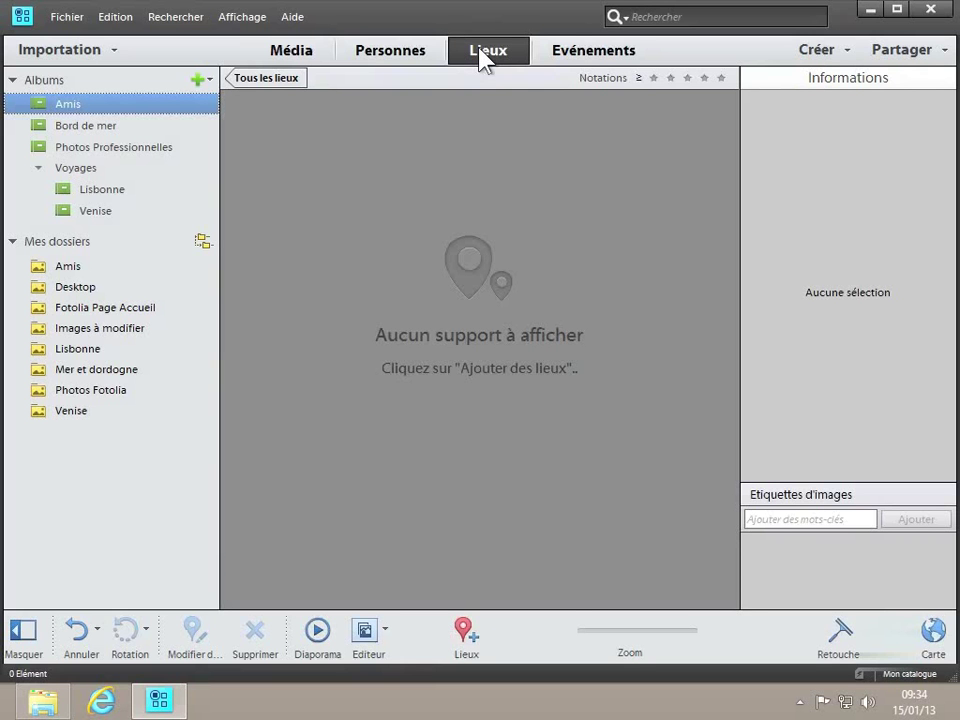
click(469, 641)
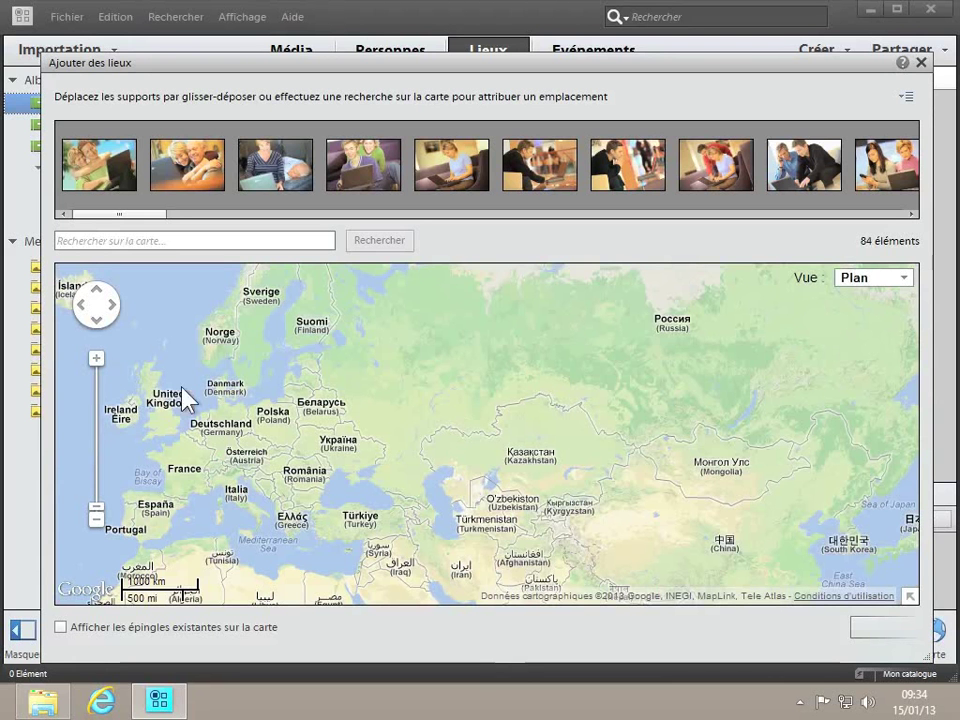
Step: Zoom and pan the place map from Europe onto France
click(97, 360)
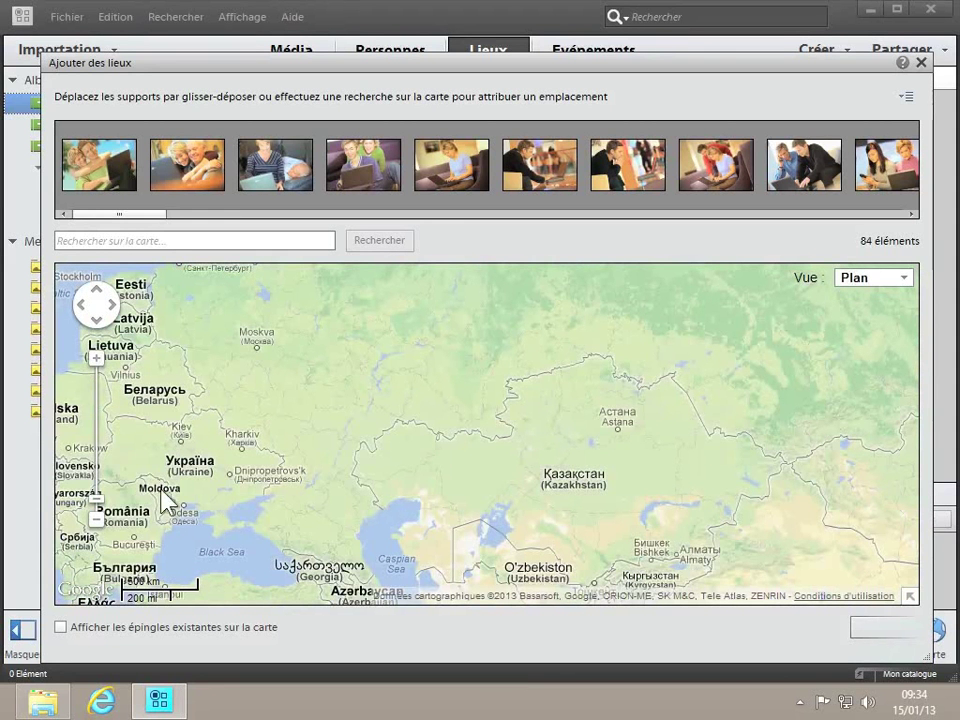
mouse_move(178, 499)
mouse_down()
mouse_move(423, 474)
mouse_move(567, 480)
mouse_up()
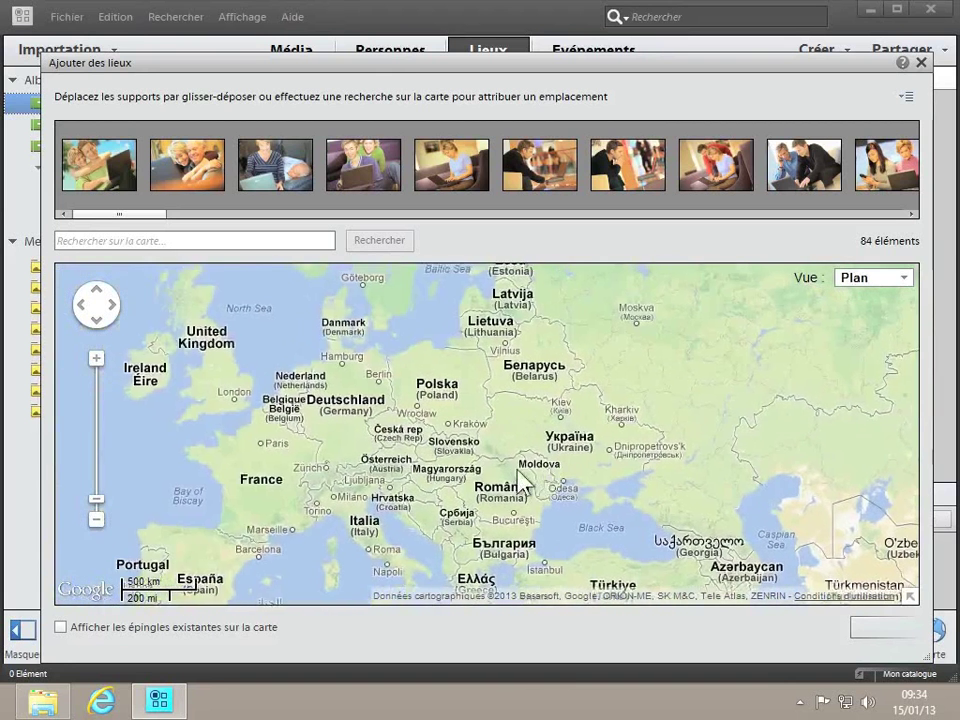
drag(312, 491, 577, 462)
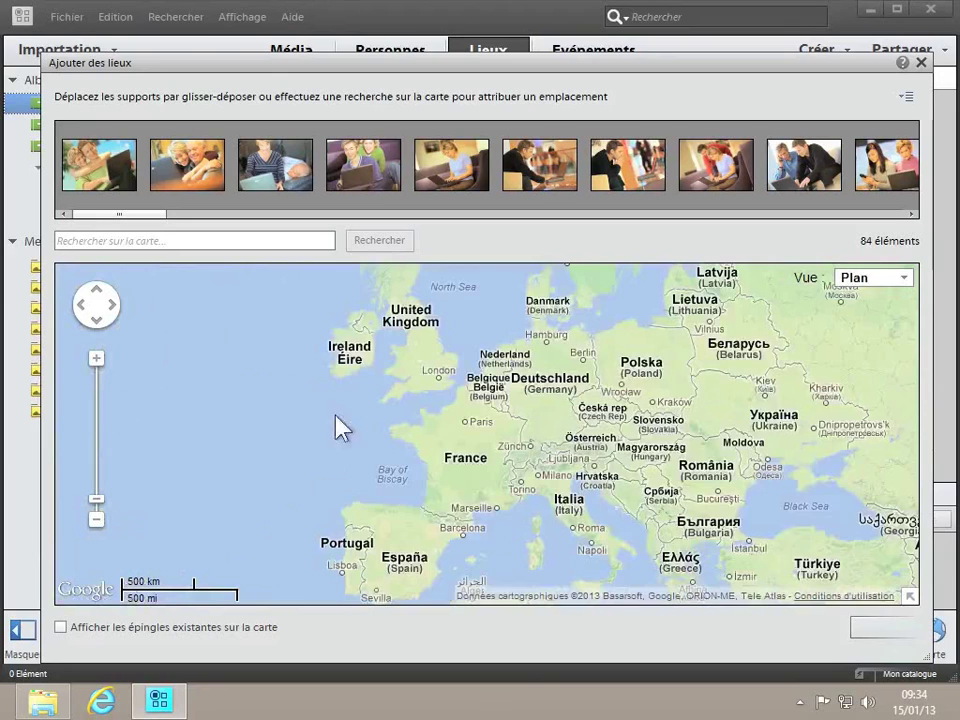
click(97, 362)
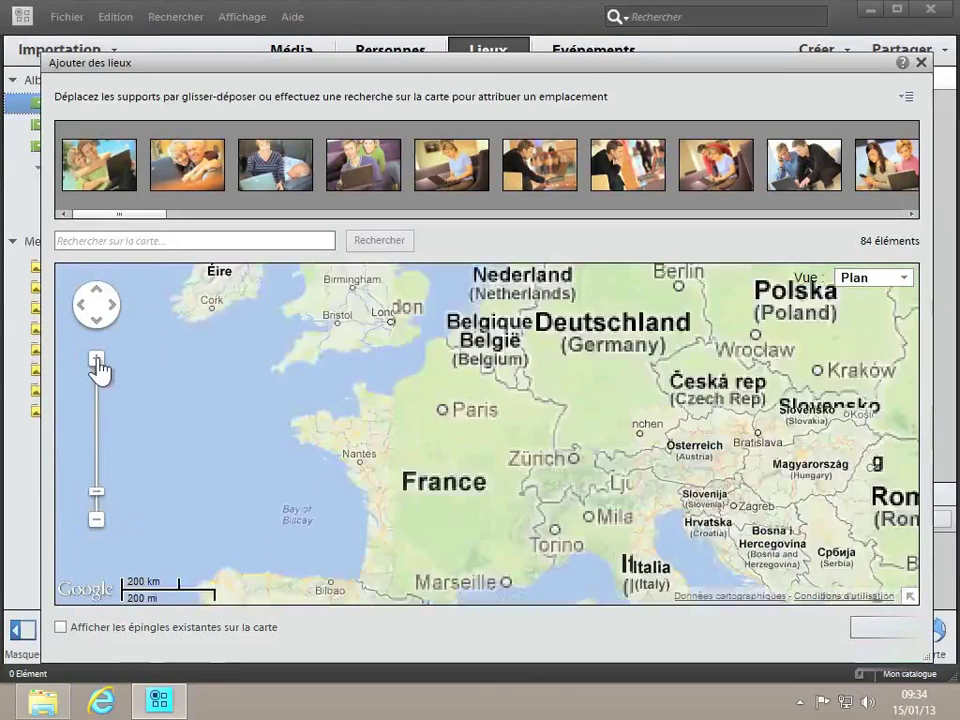
click(97, 360)
click(99, 362)
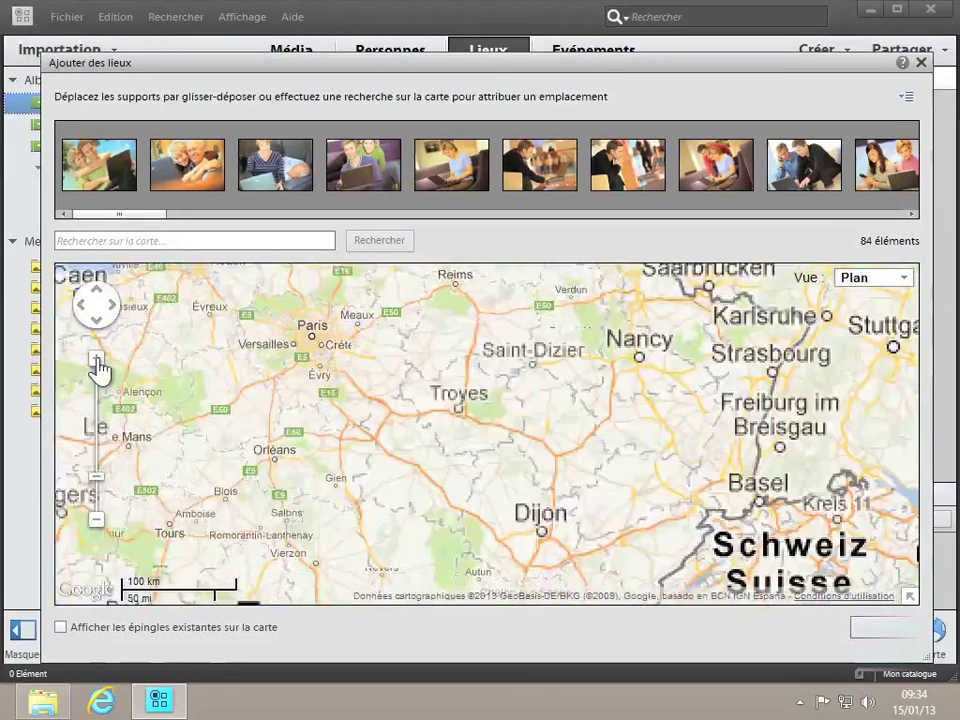
click(100, 360)
Step: Zoom the map into central Paris around Île de la Cité and select the fourth photo
drag(214, 354, 648, 520)
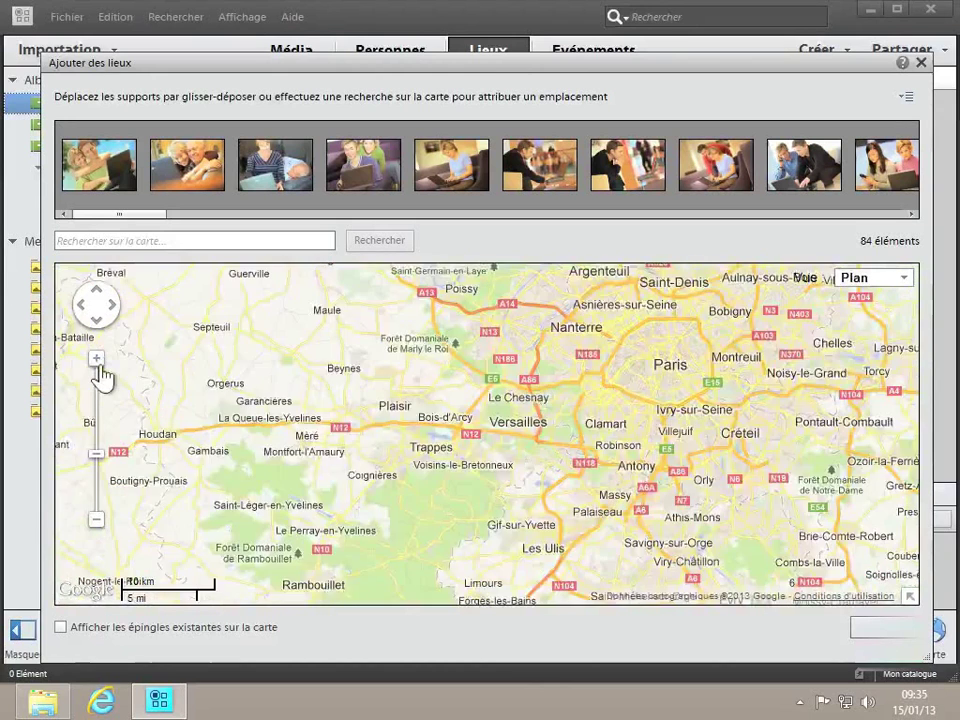
click(96, 362)
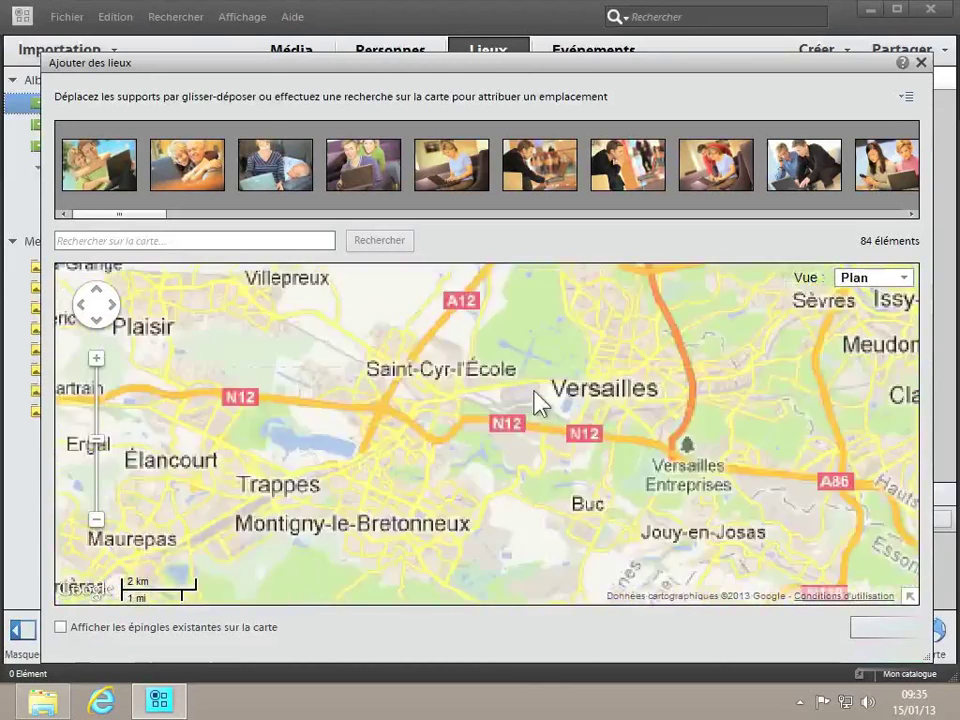
drag(782, 379, 414, 514)
scroll(335, 543, up, 1)
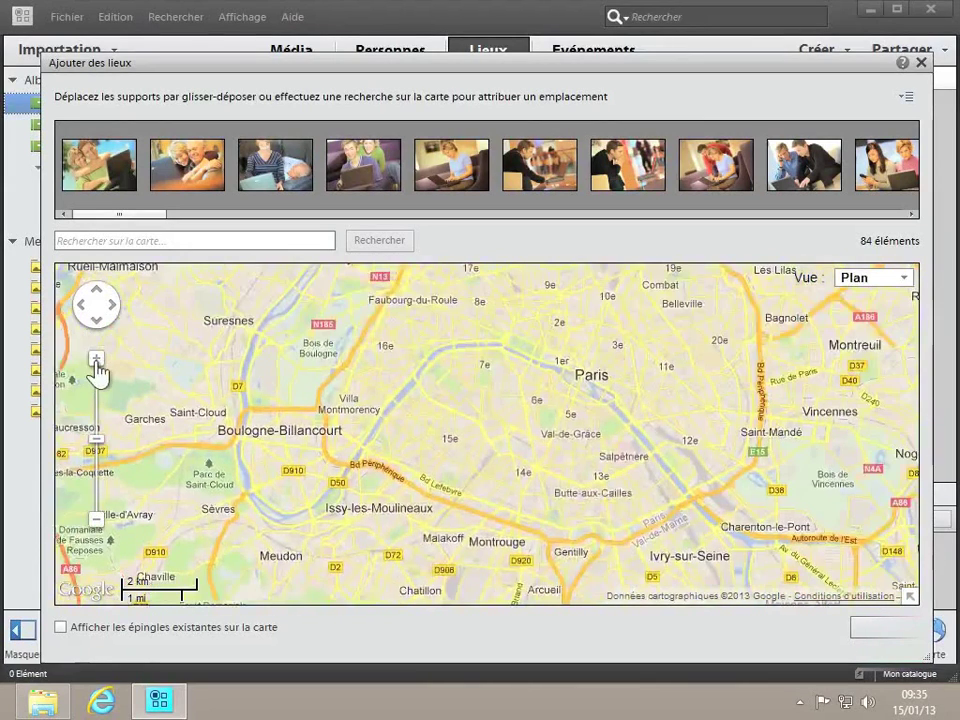
click(96, 362)
drag(686, 368, 459, 462)
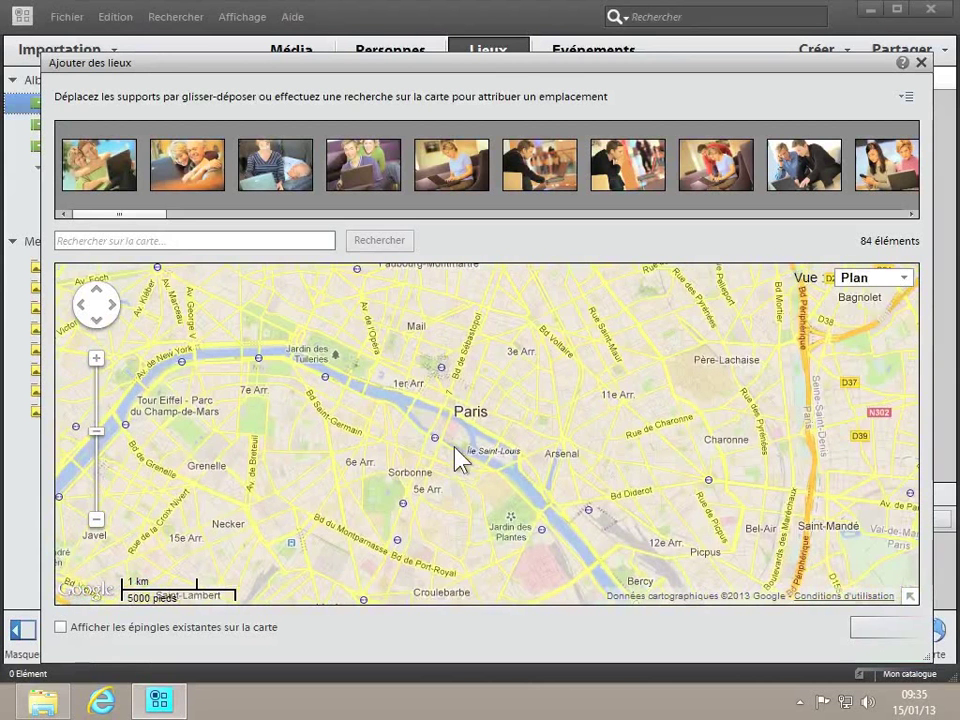
click(368, 188)
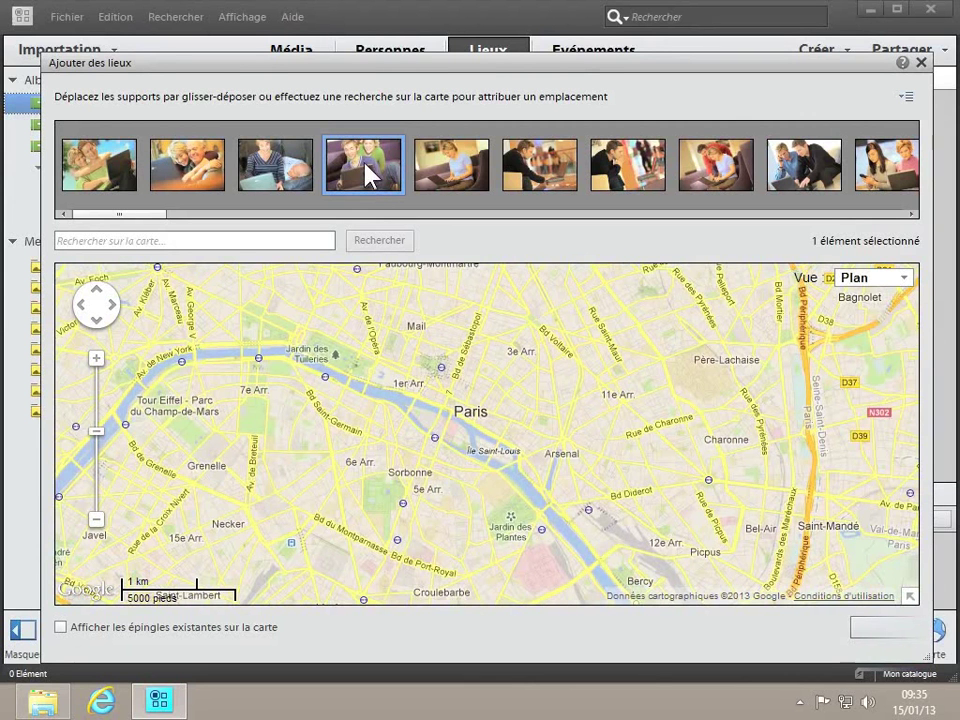
Step: Pin the fourth Amis photo to central Paris near the Île de la Cité
mouse_move(370, 175)
mouse_down()
mouse_move(442, 432)
mouse_move(449, 426)
mouse_up()
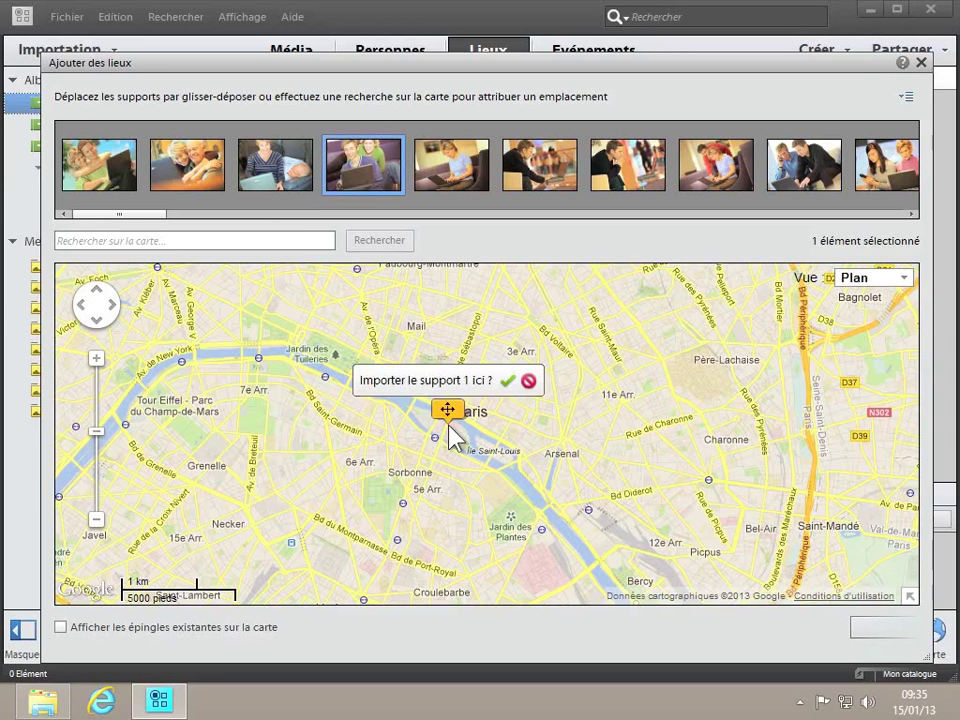
click(507, 381)
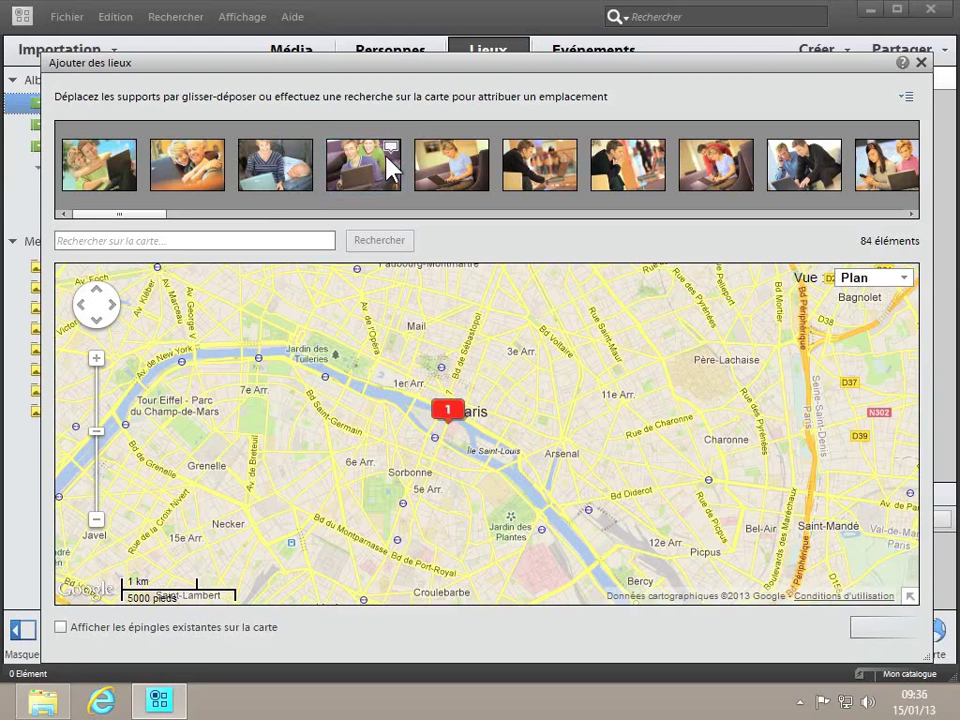
Step: Add photos five through eight to the Paris pin, raising its count to 5
click(456, 181)
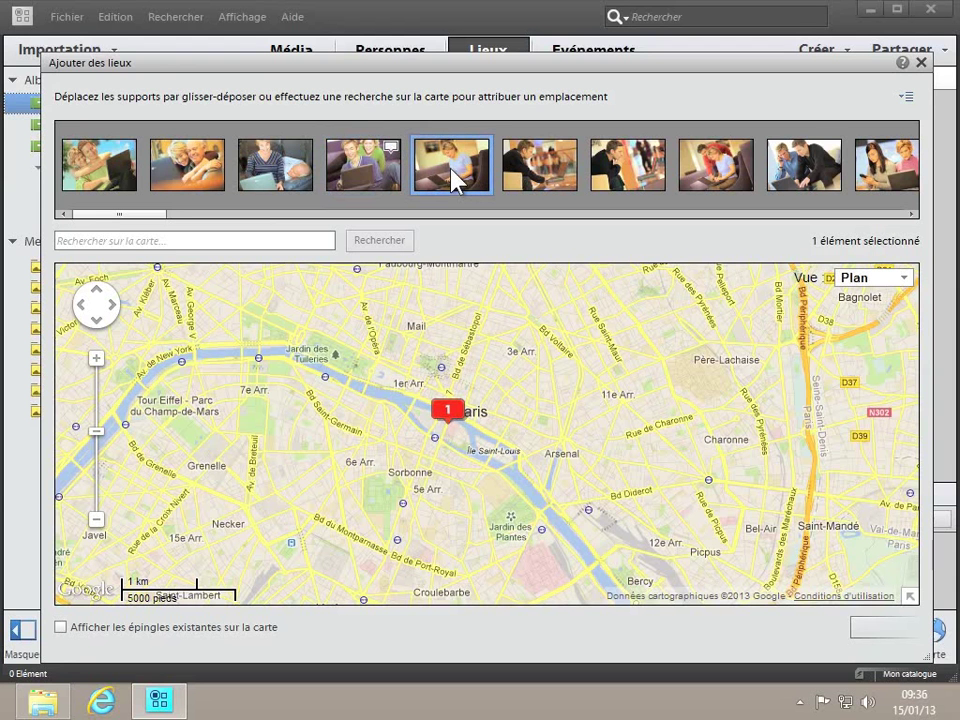
shift+click(715, 181)
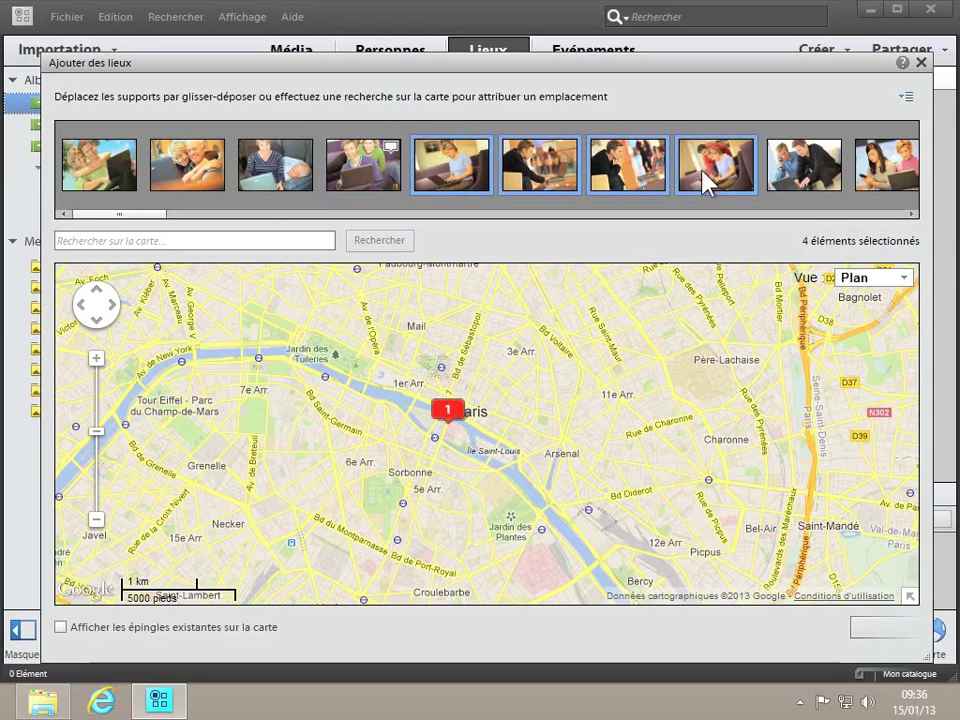
drag(467, 178, 450, 428)
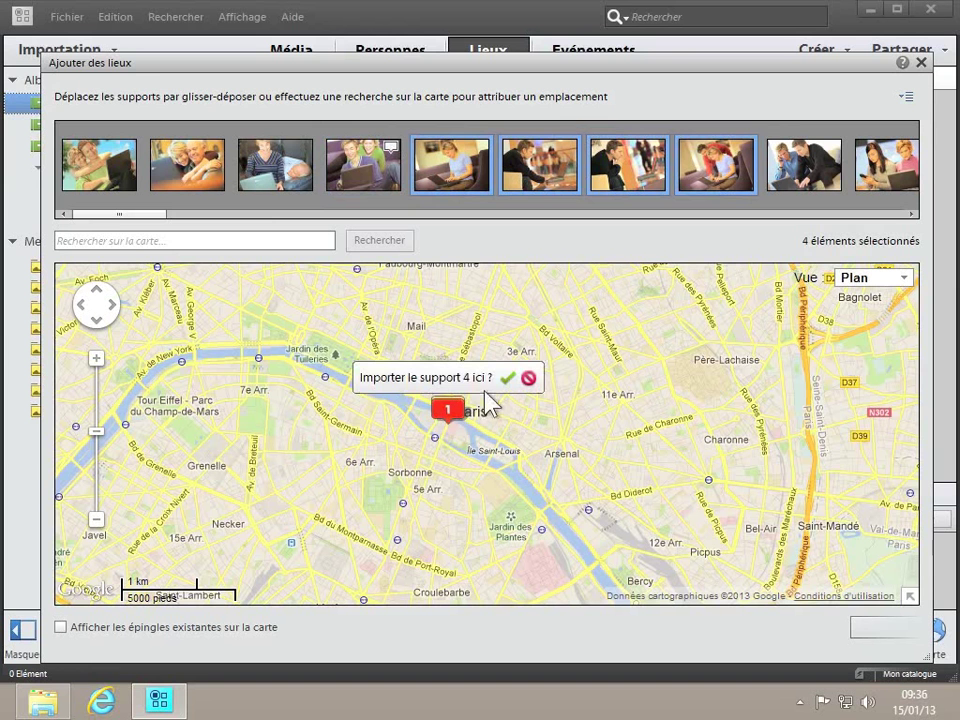
click(507, 379)
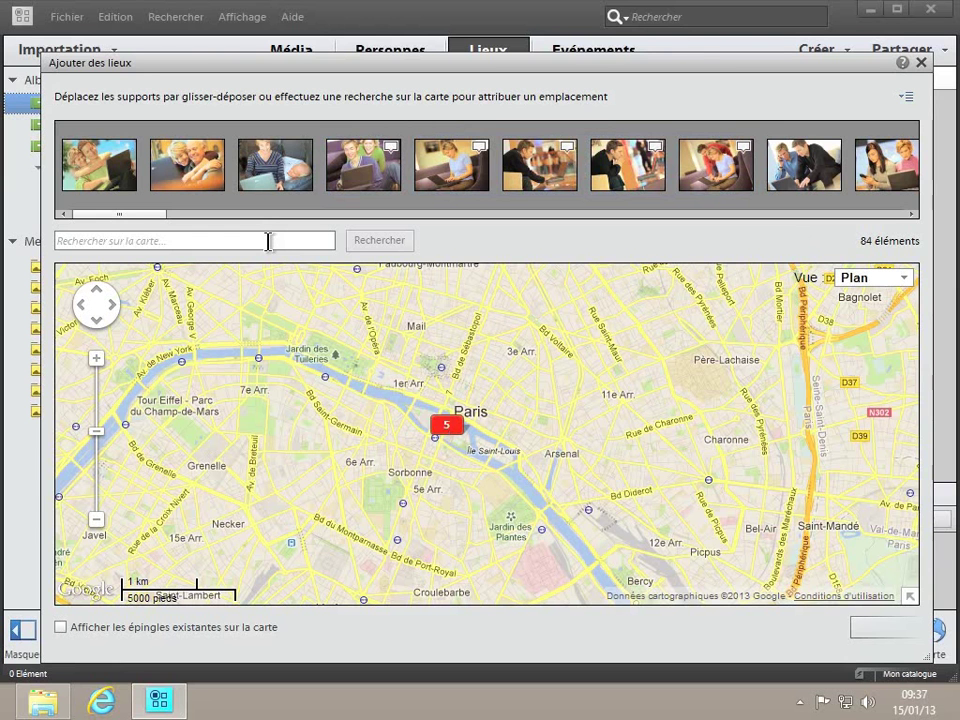
Step: Search 'Paris', place all photos at Paris, France, and finish with Terminé
click(268, 241)
text(Paris)
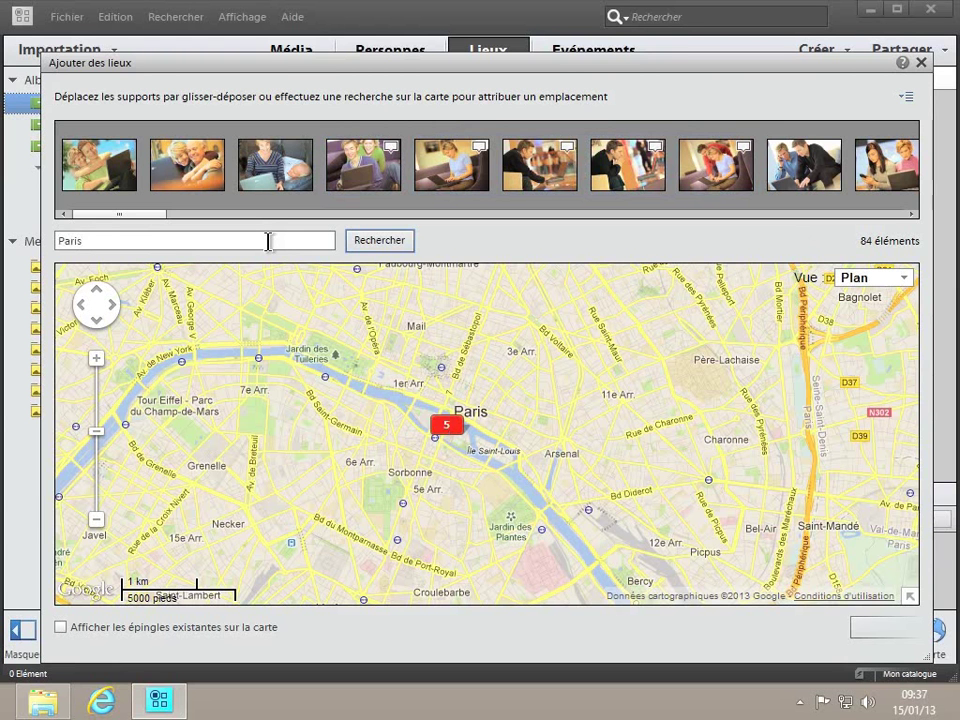
click(368, 250)
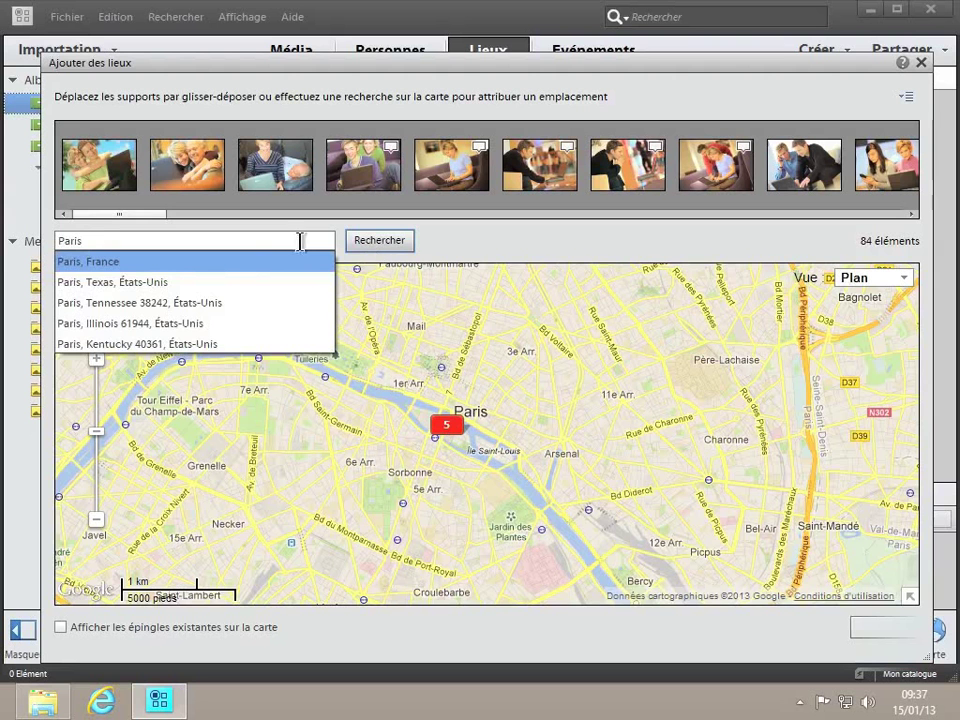
click(229, 266)
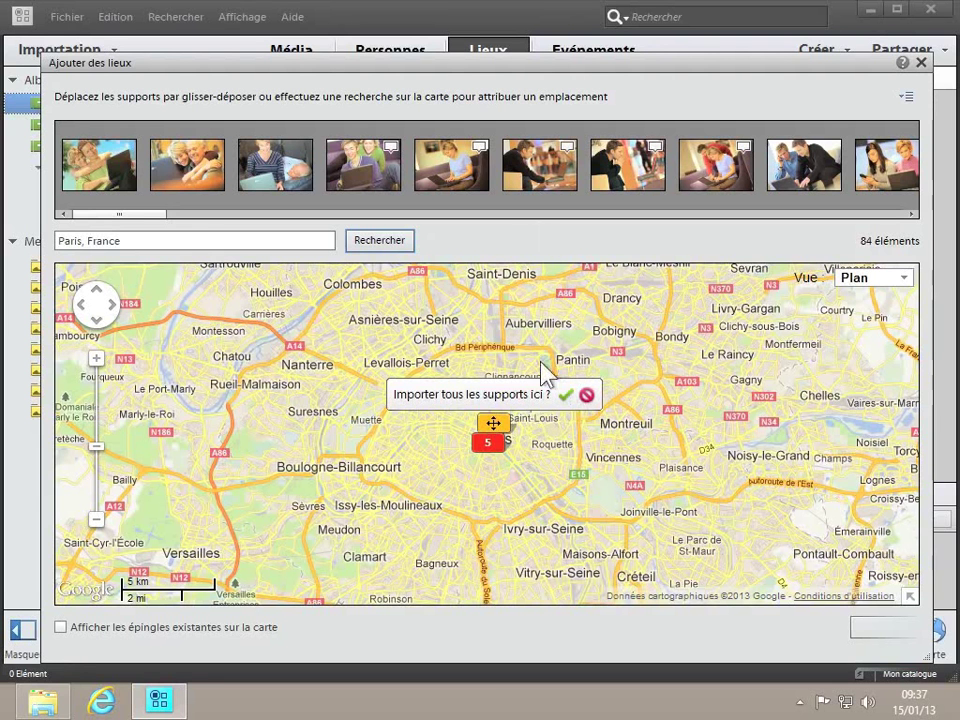
click(564, 394)
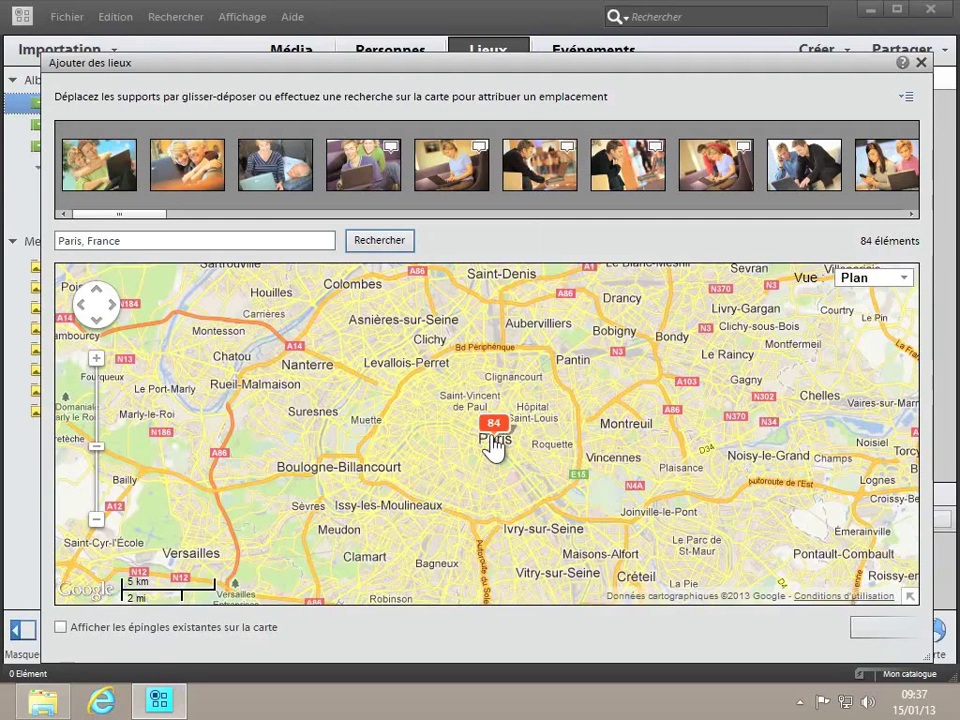
click(888, 627)
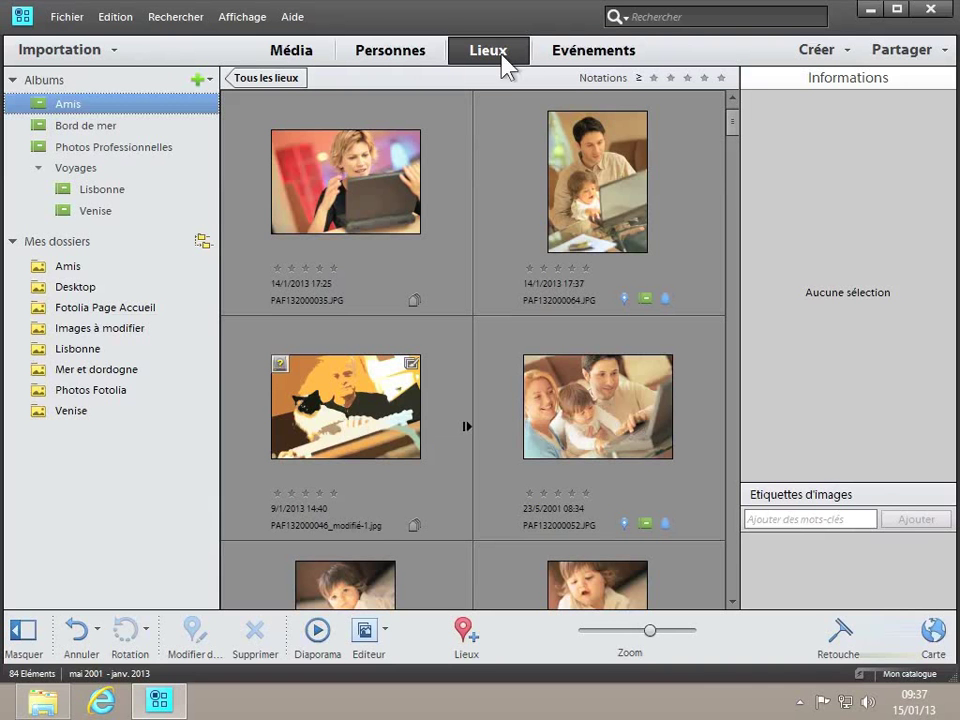
Step: Show the map with the 84-photo Paris pin and select the woman-at-laptop photo
click(934, 632)
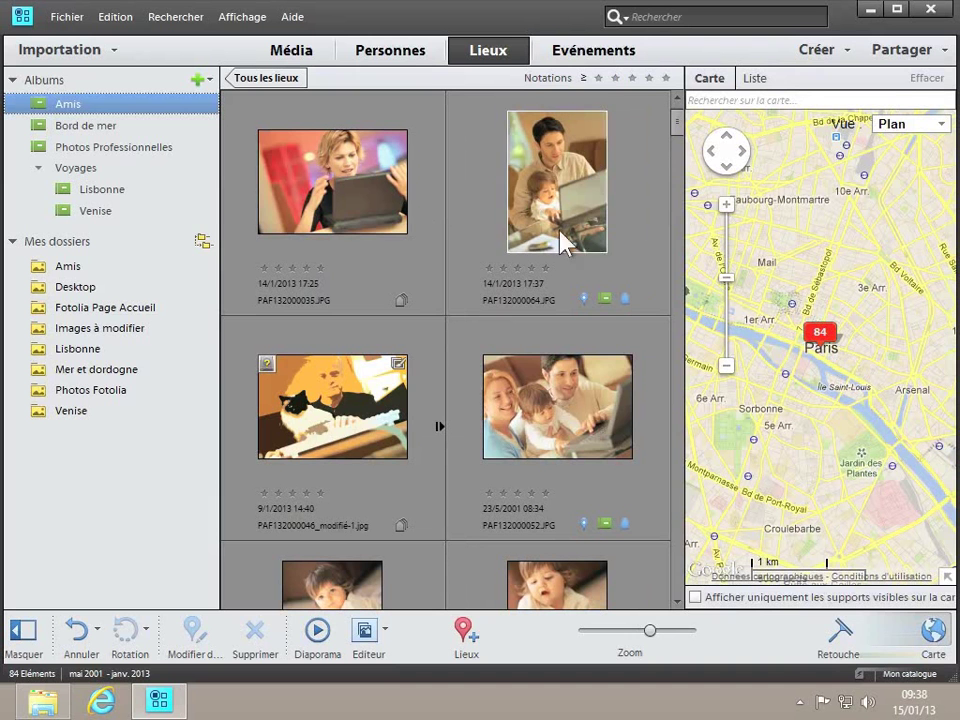
click(377, 201)
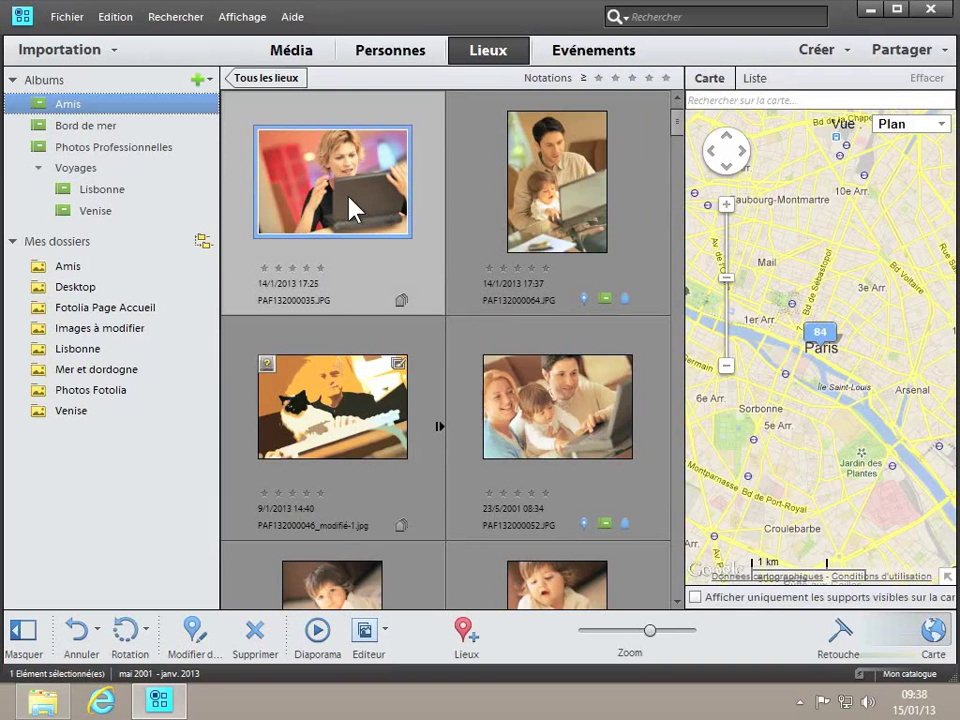
Step: Move the woman-with-laptop photo's location to Orléans, France in Modifier des lieux
right_click(349, 198)
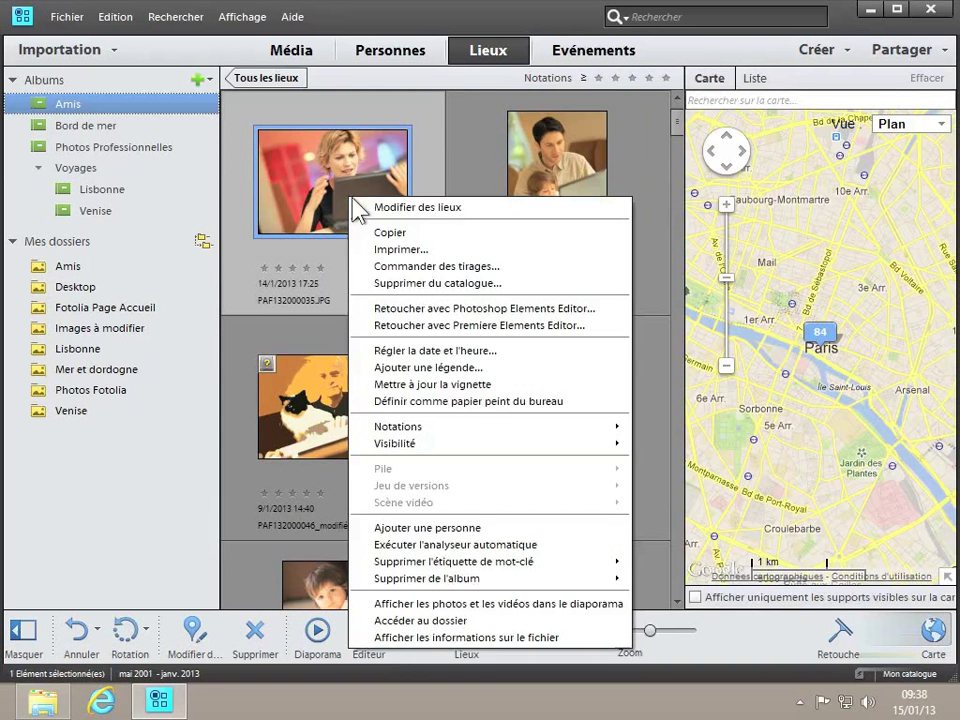
click(372, 208)
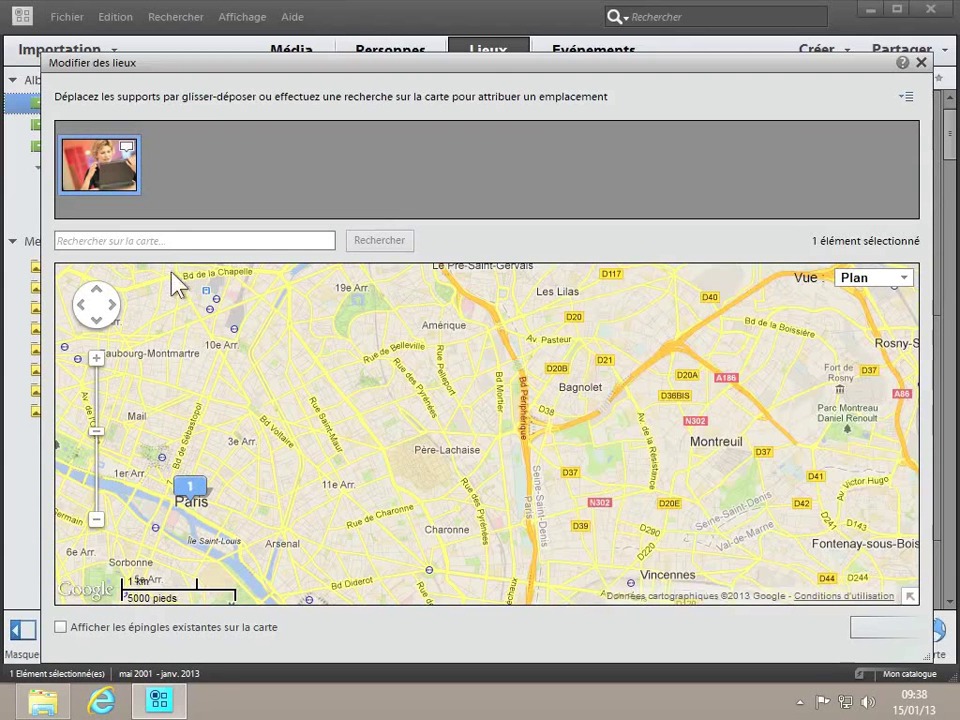
click(162, 240)
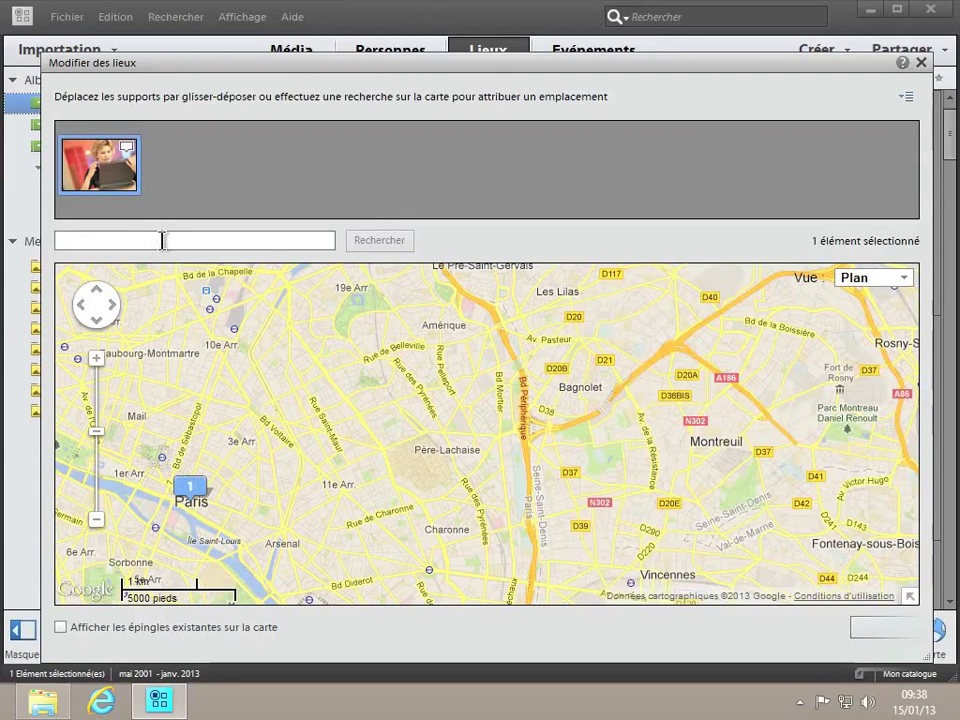
text(Orl)
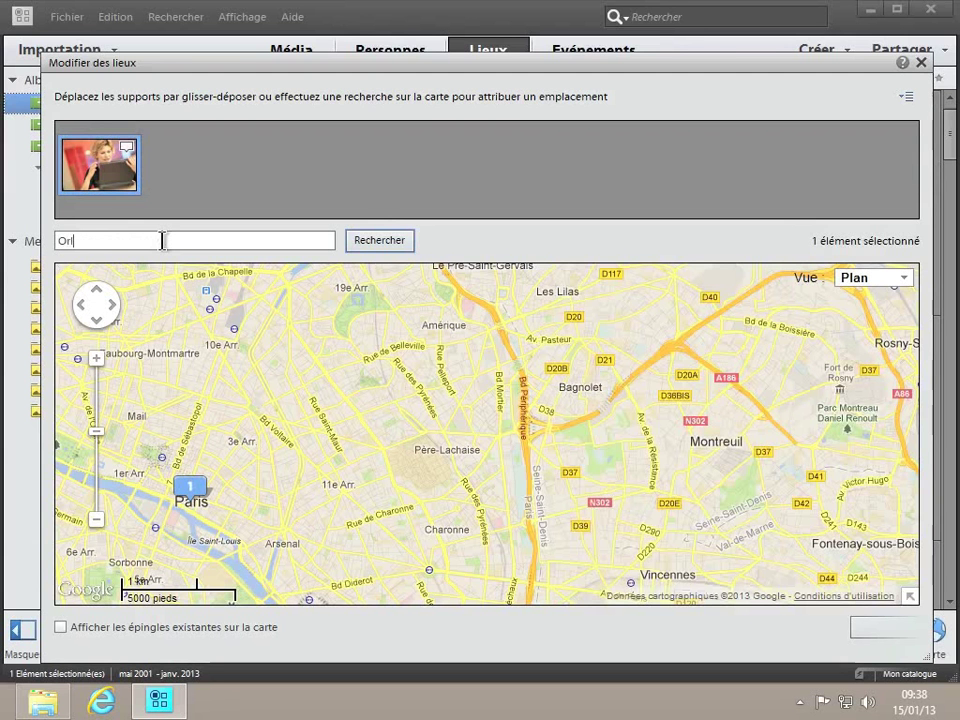
text(éans)
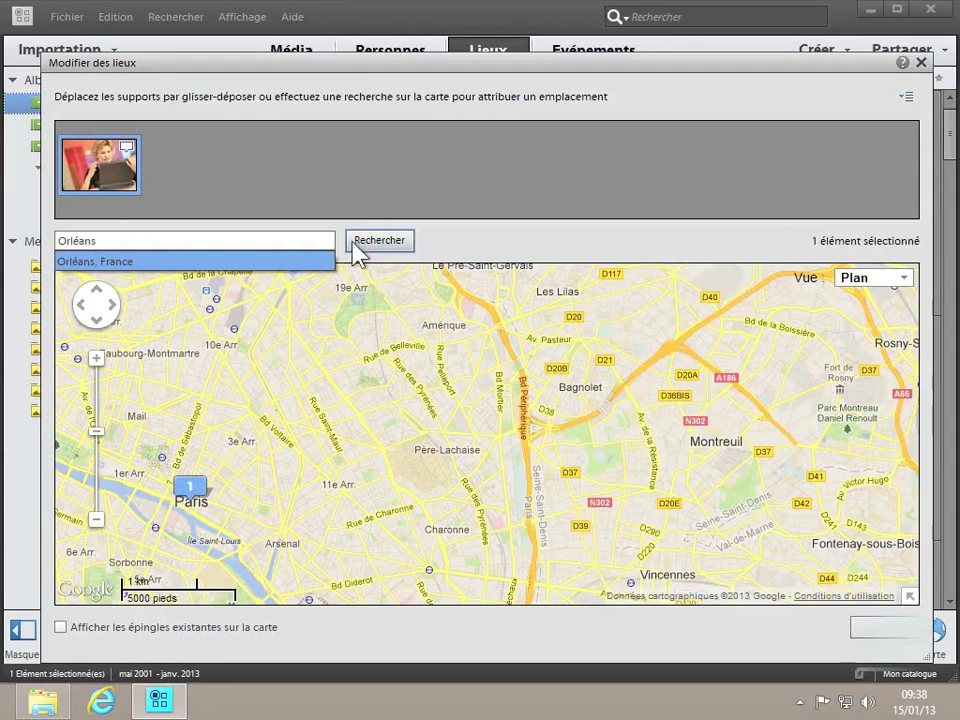
click(257, 262)
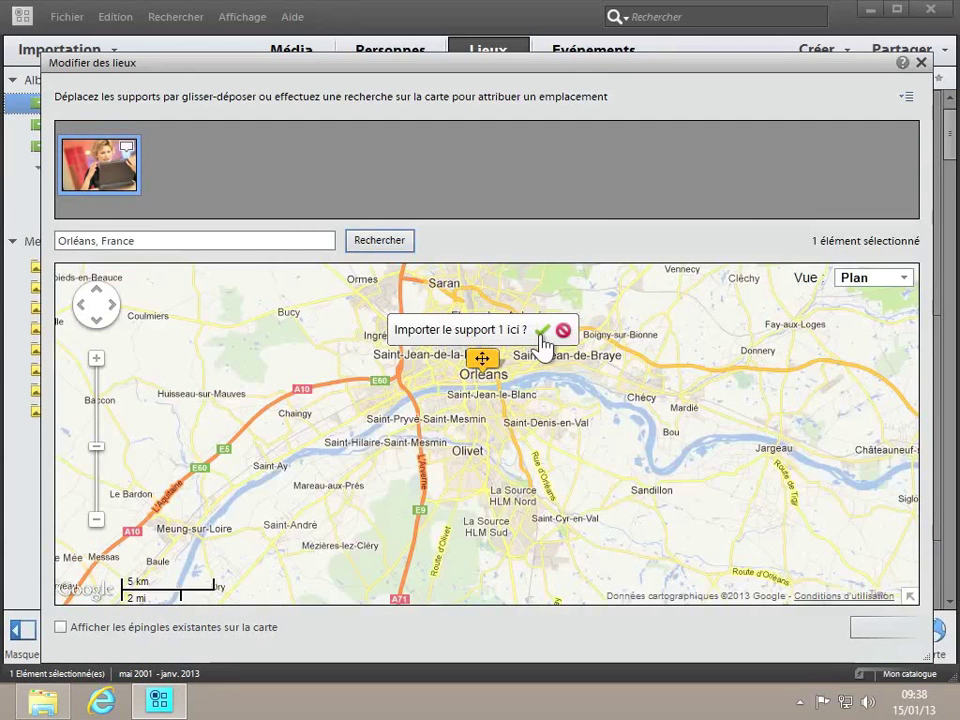
click(540, 334)
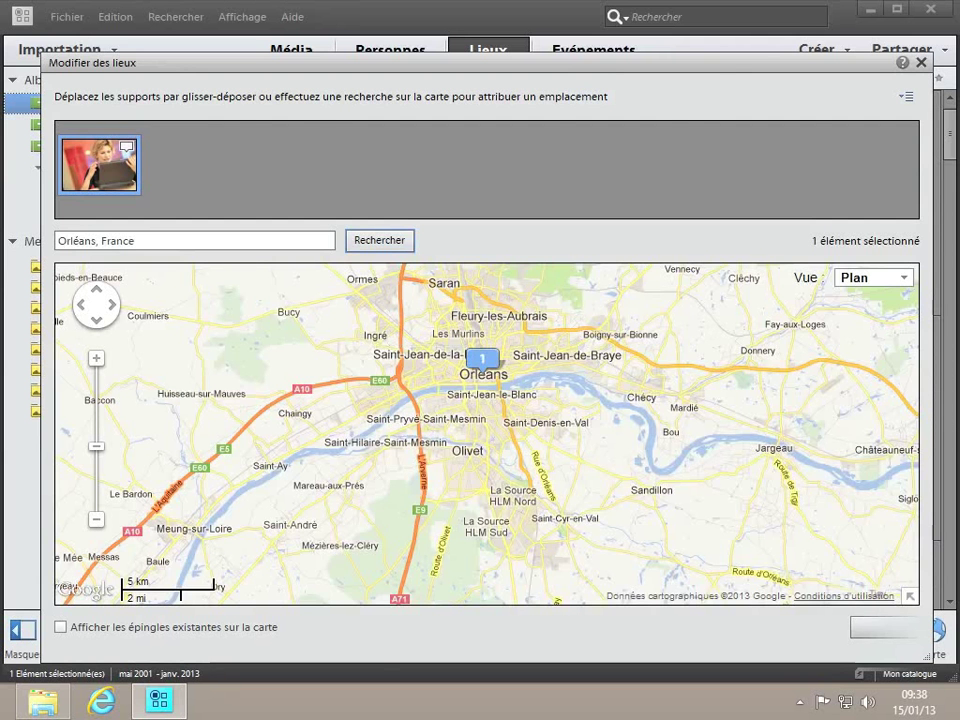
click(885, 627)
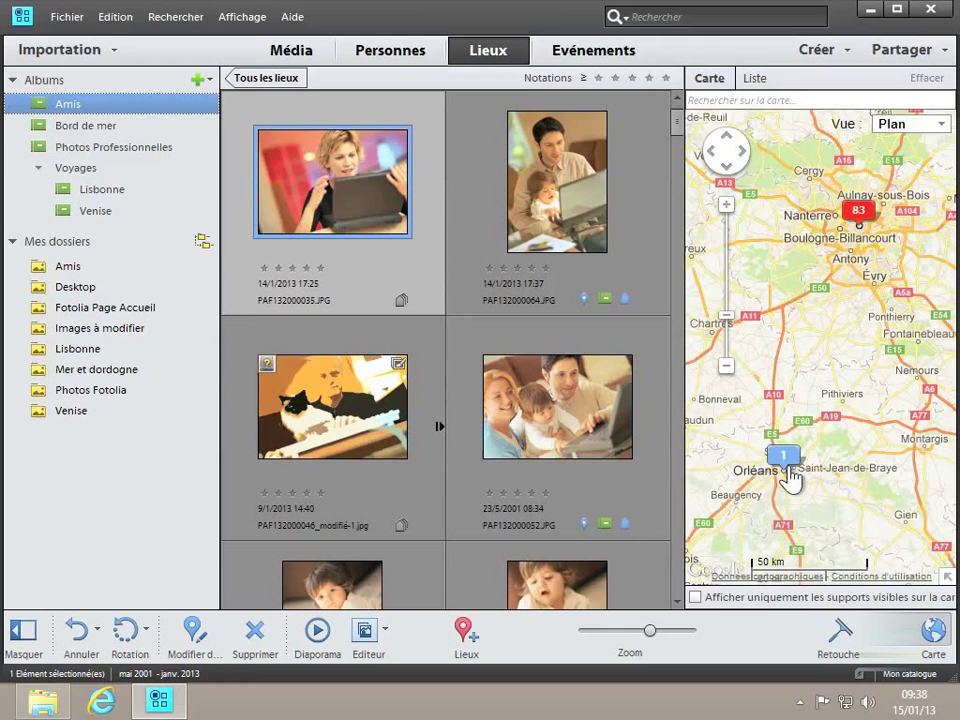
Step: Check the Orléans pin, clear the selection, and reselect the Orléans photo
click(796, 464)
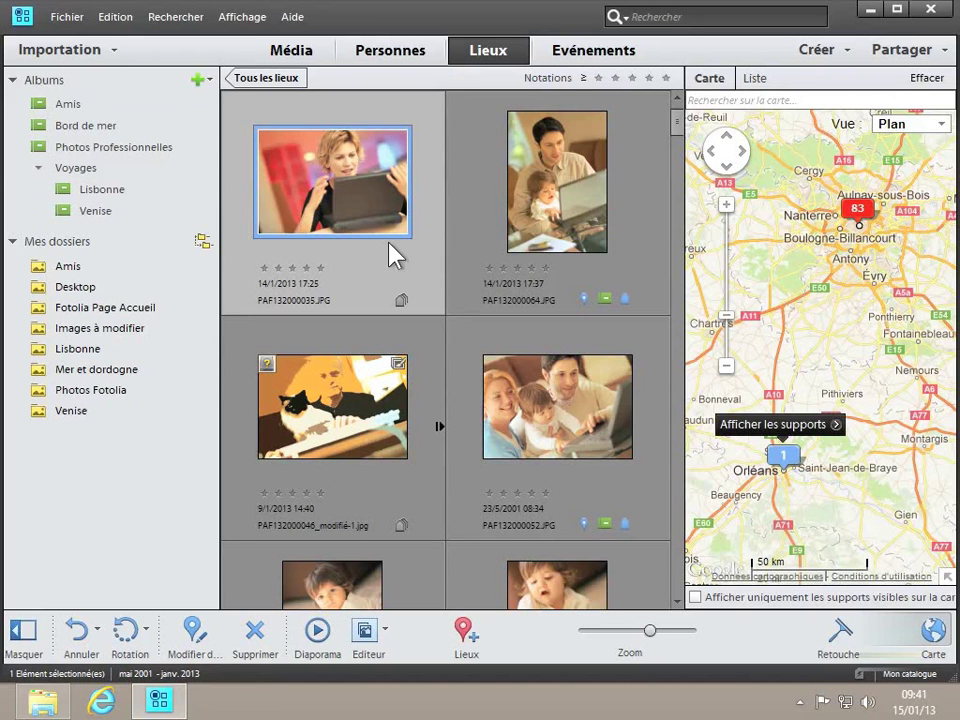
key(ctrl+shift+a)
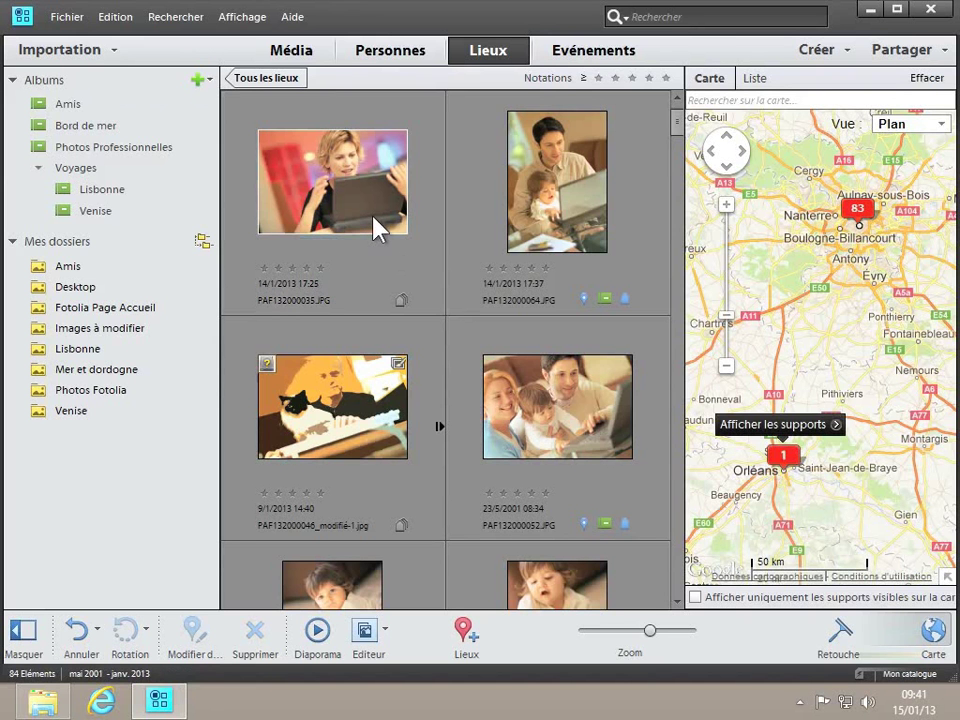
click(373, 218)
Step: Remove the Orléans pin from the woman-at-laptop photo in Modifier des lieux
right_click(373, 218)
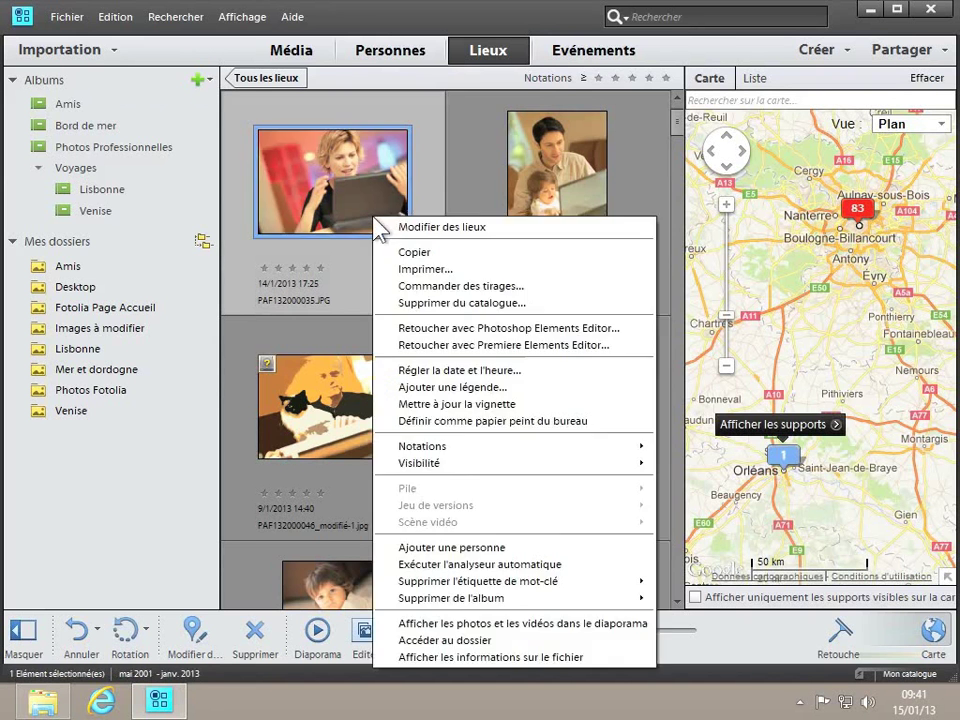
click(393, 227)
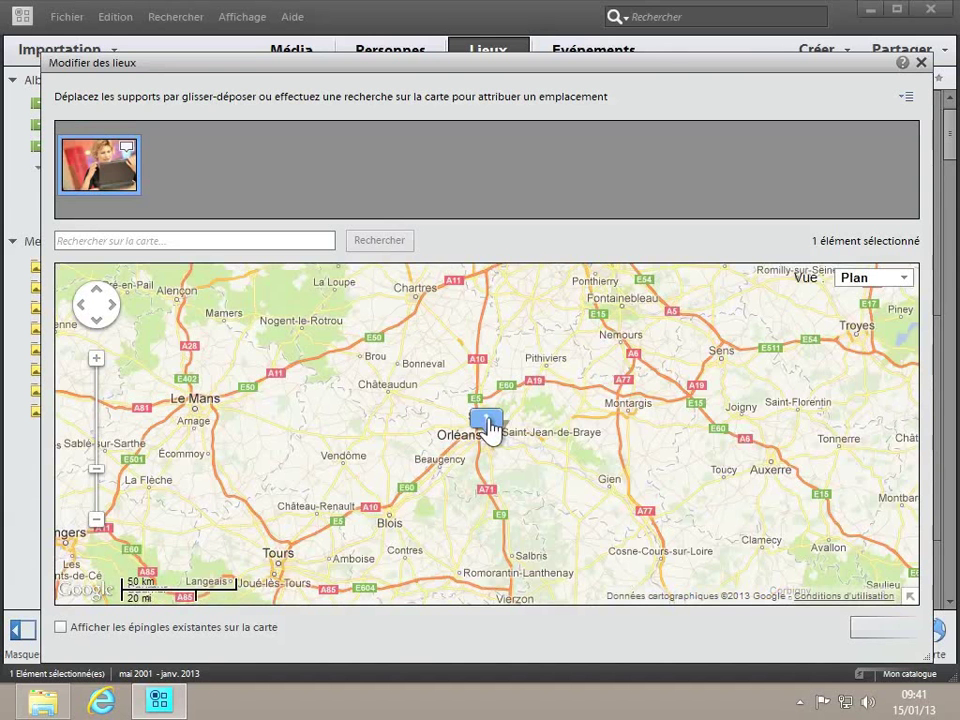
right_click(488, 424)
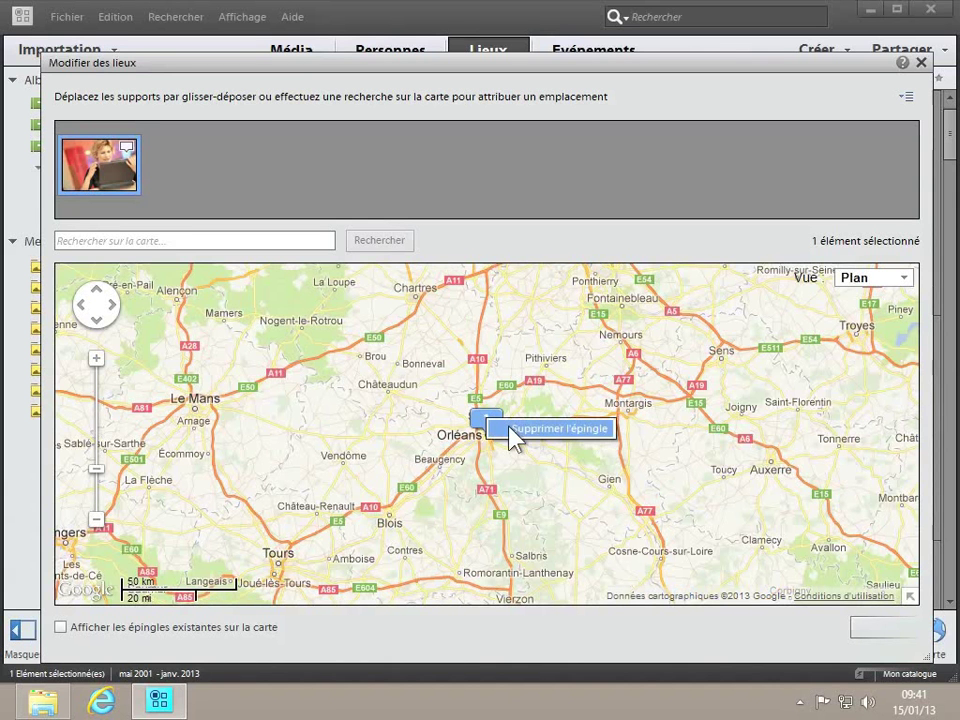
click(512, 430)
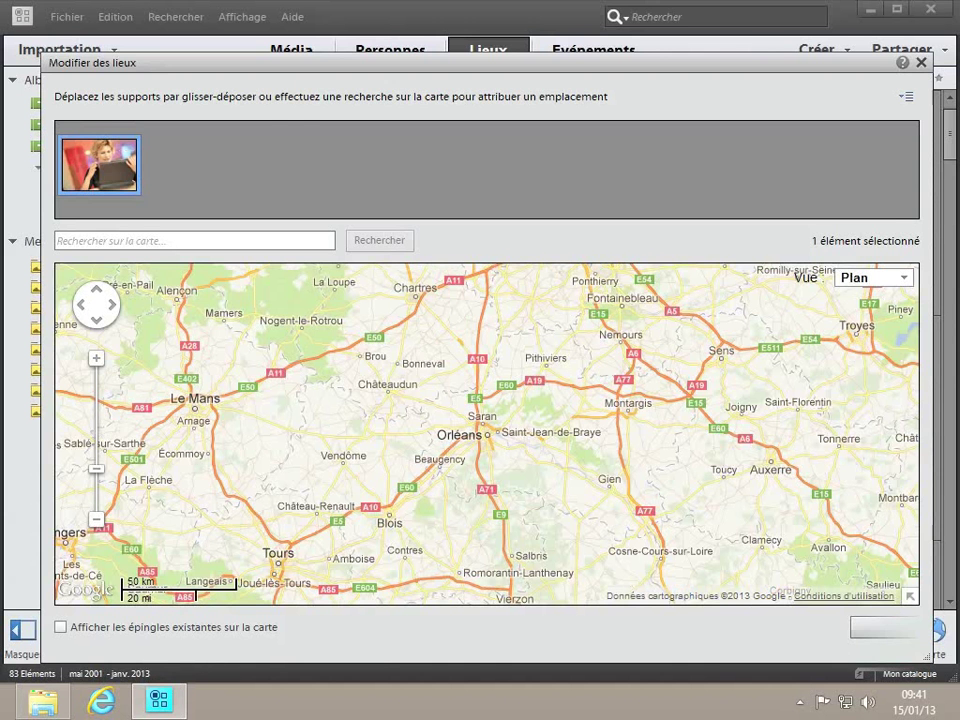
key(Return)
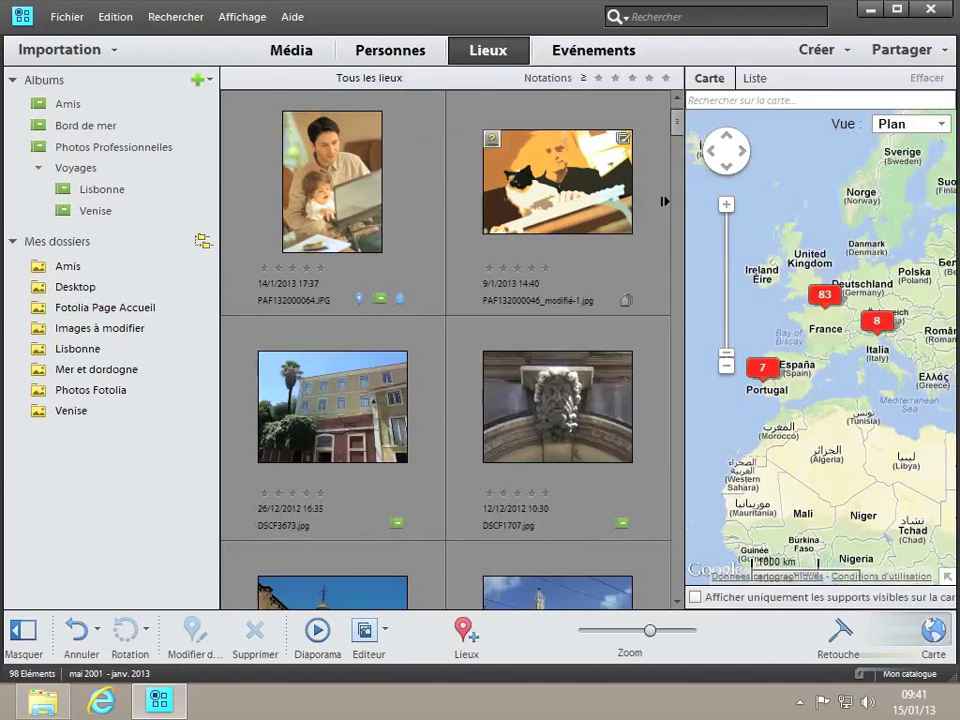